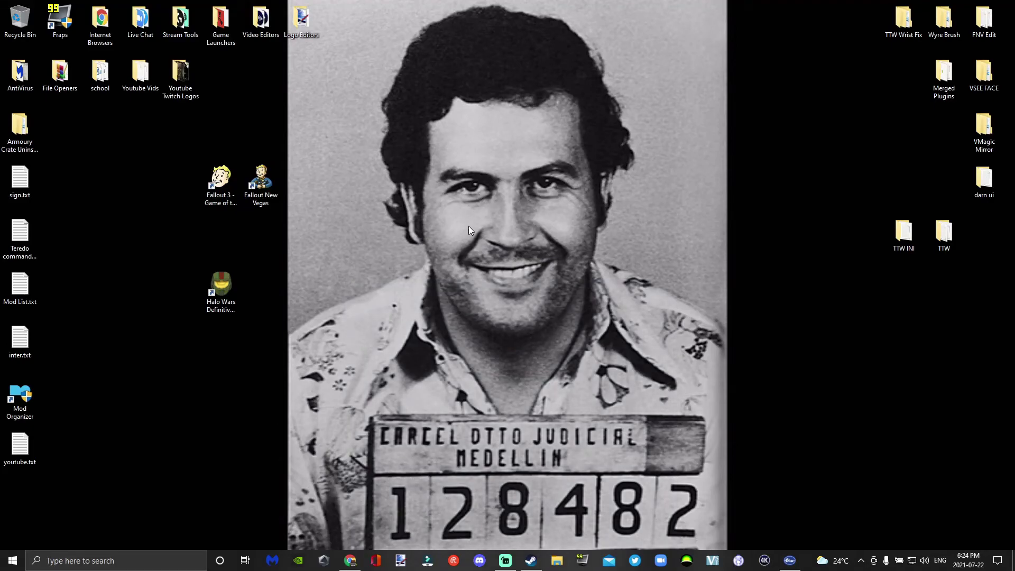
Step: Create a new folder named Halo Wars Mods on the Seagate (E:) drive in File Explorer
{"action": "double_click", "coordinate": [223, 281]}
{"action": "left_click", "coordinate": [562, 566]}
{"action": "scroll", "coordinate": [312, 343], "scroll_direction": "down", "scroll_amount": 3}
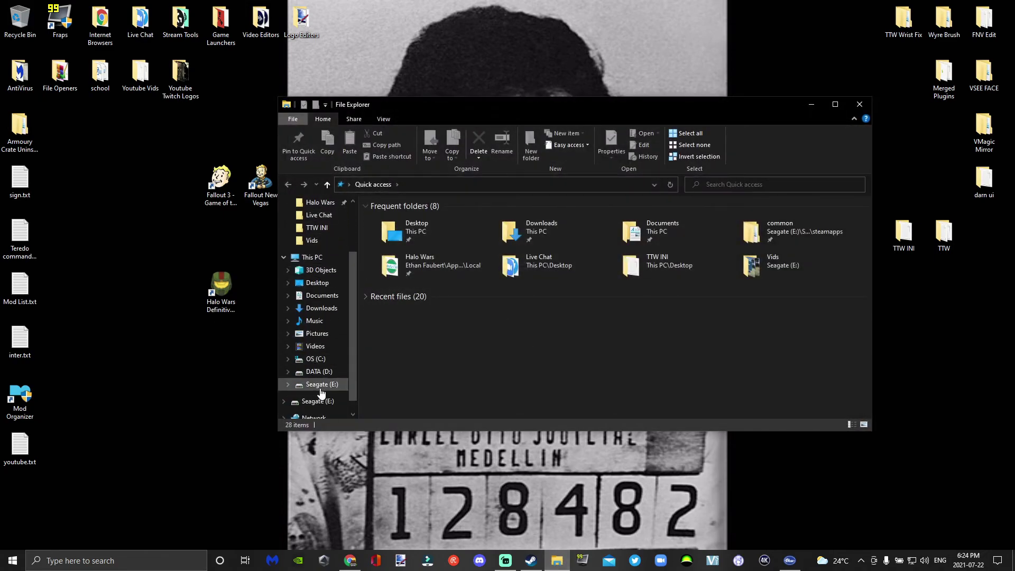
{"action": "left_click", "coordinate": [320, 388]}
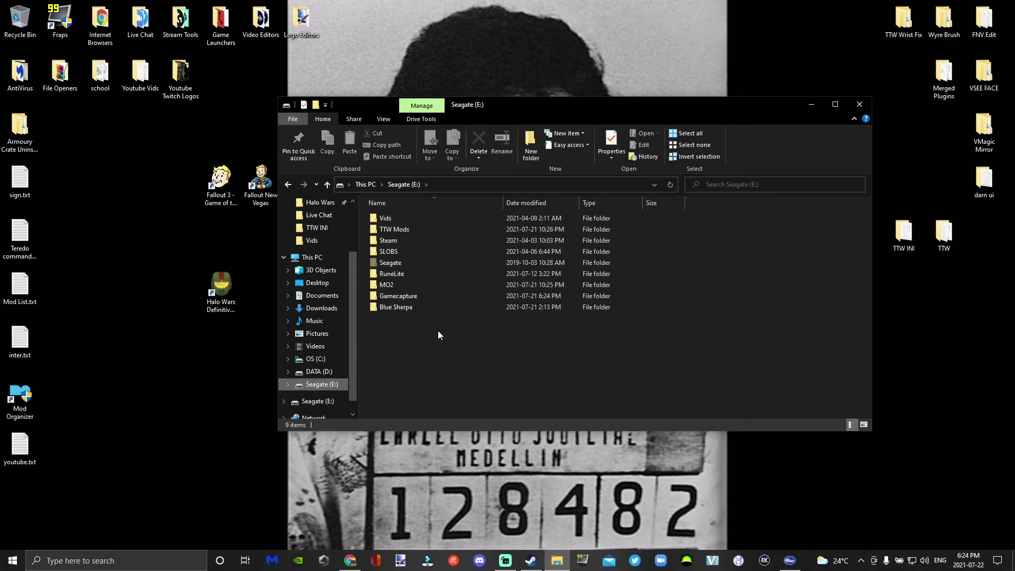
{"action": "right_click", "coordinate": [441, 361]}
{"action": "mouse_move", "coordinate": [480, 476]}
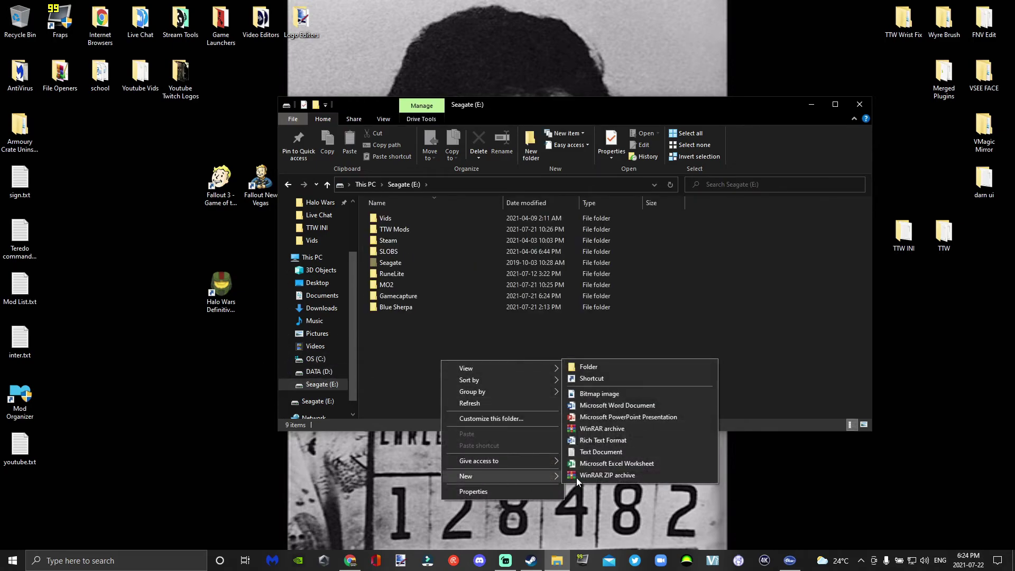
{"action": "left_click", "coordinate": [617, 372]}
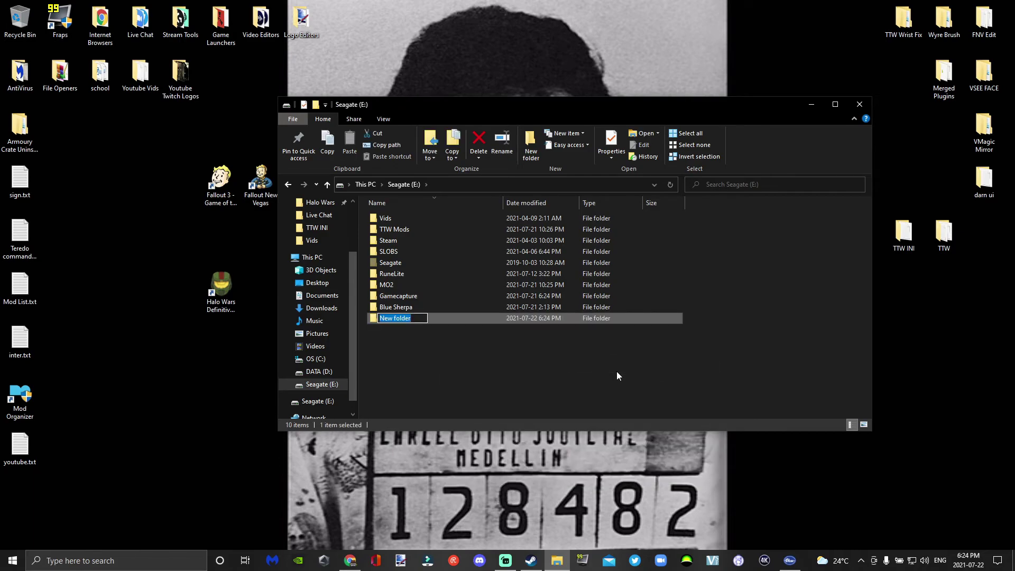
{"action": "key", "text": "BackSpace"}
{"action": "type", "text": "Halo Wars Mods"}
{"action": "key", "text": "Return"}
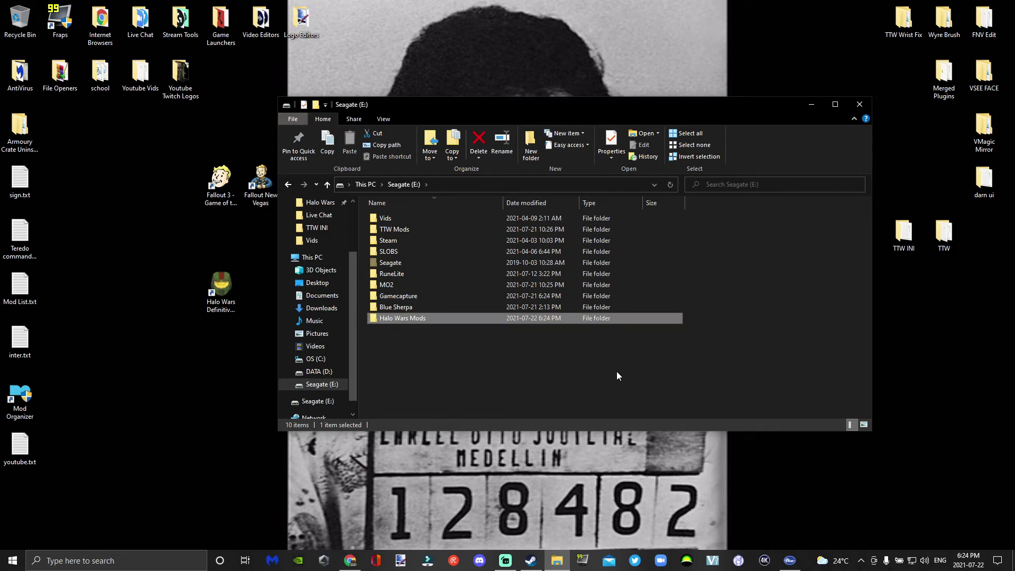
Step: Check the hidden items display option and open the AppData folder in the user's profile folder on OS (C:)
{"action": "left_click", "coordinate": [381, 121]}
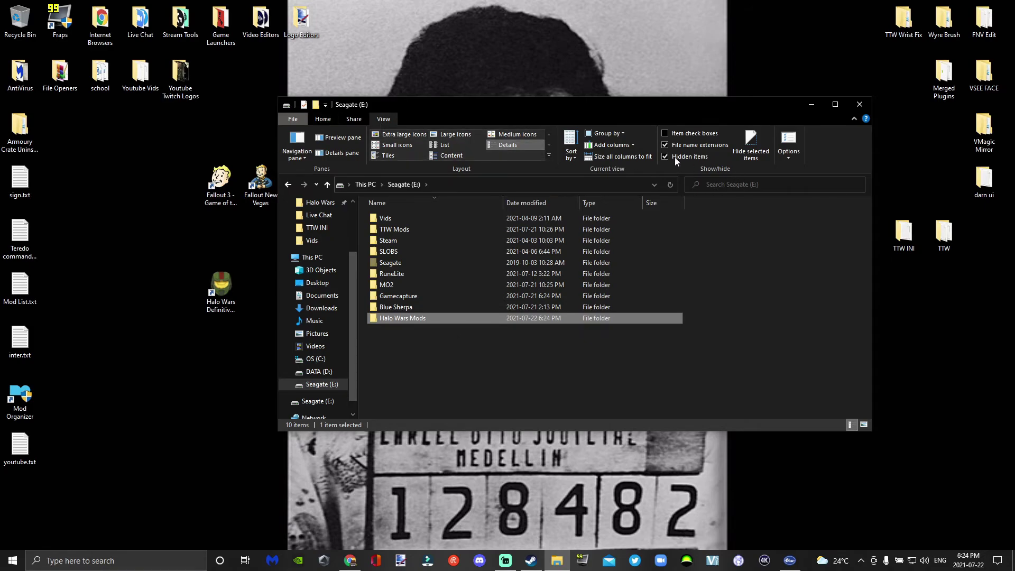
{"action": "left_click", "coordinate": [325, 117]}
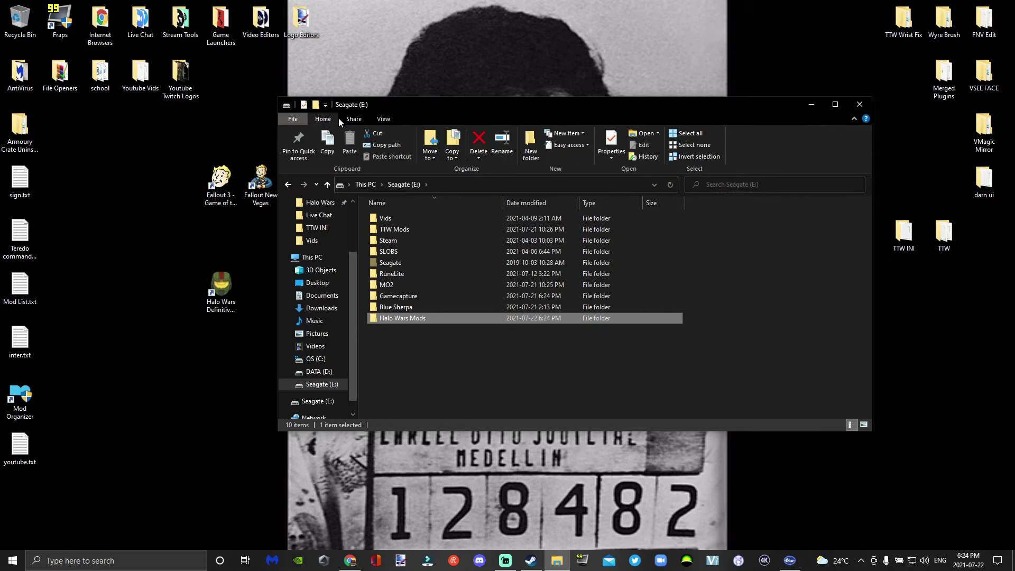
{"action": "left_click", "coordinate": [319, 362]}
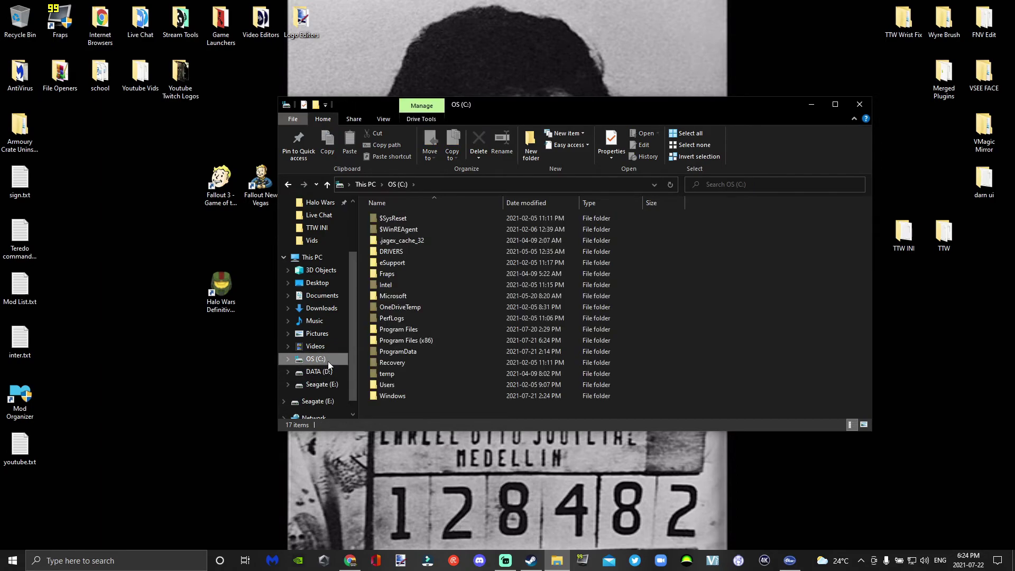
{"action": "double_click", "coordinate": [417, 388]}
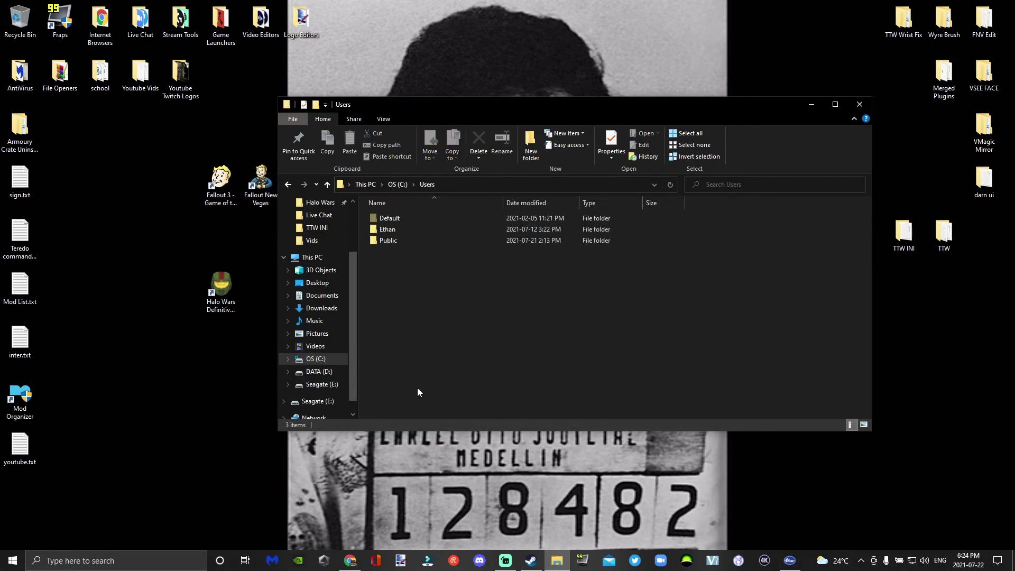
{"action": "double_click", "coordinate": [401, 228]}
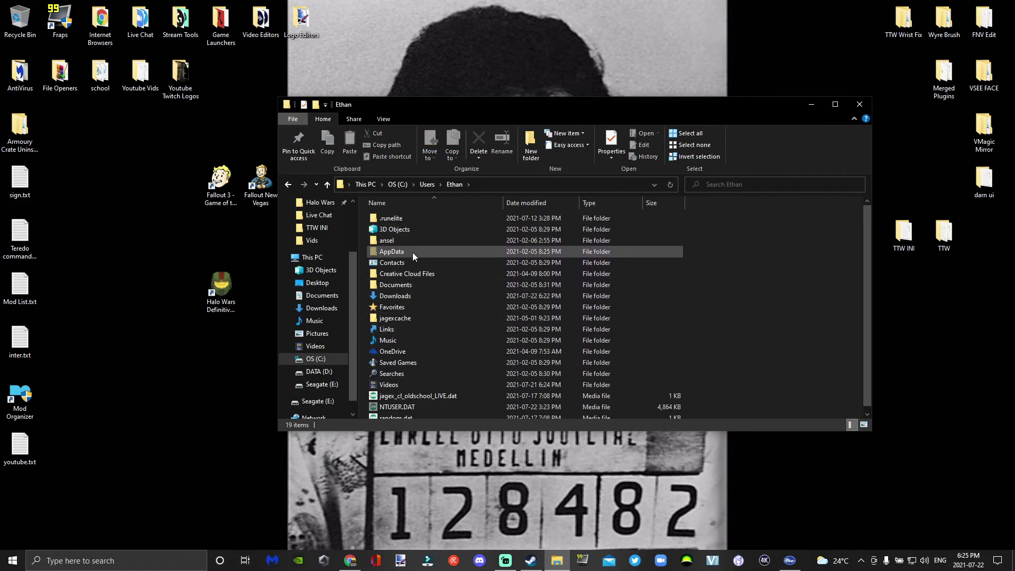
{"action": "left_click", "coordinate": [385, 119]}
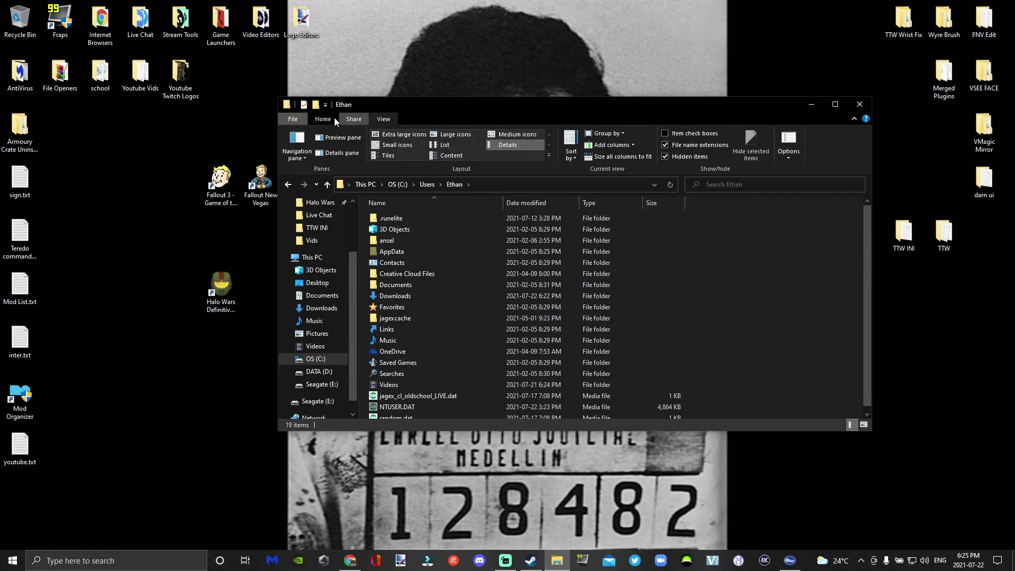
{"action": "left_click", "coordinate": [329, 119]}
{"action": "double_click", "coordinate": [420, 250]}
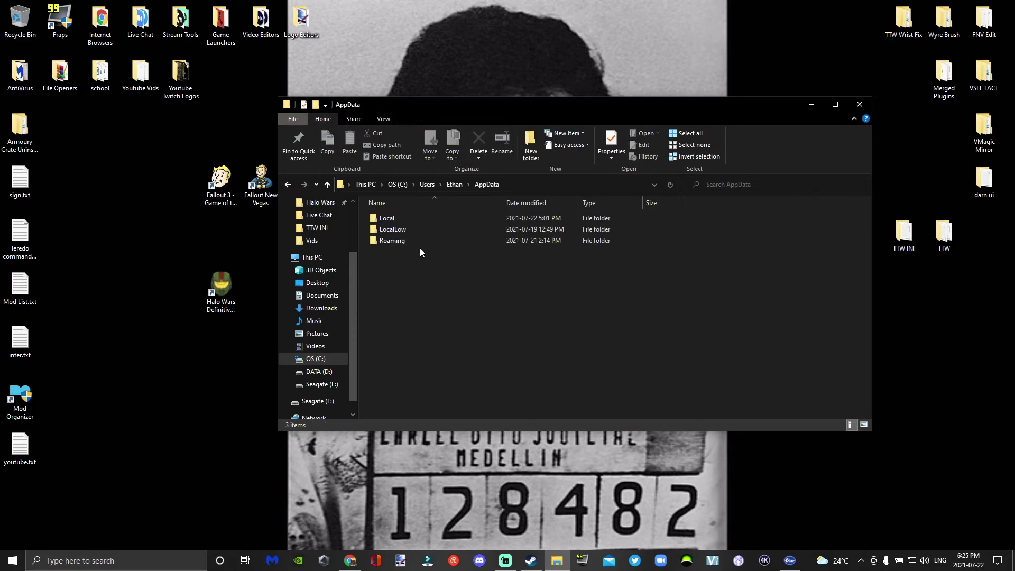
Step: Open the Halo Wars folder inside AppData's Local folder
{"action": "left_click", "coordinate": [412, 217]}
{"action": "double_click", "coordinate": [411, 217]}
{"action": "scroll", "coordinate": [528, 296], "scroll_direction": "down", "scroll_amount": 3}
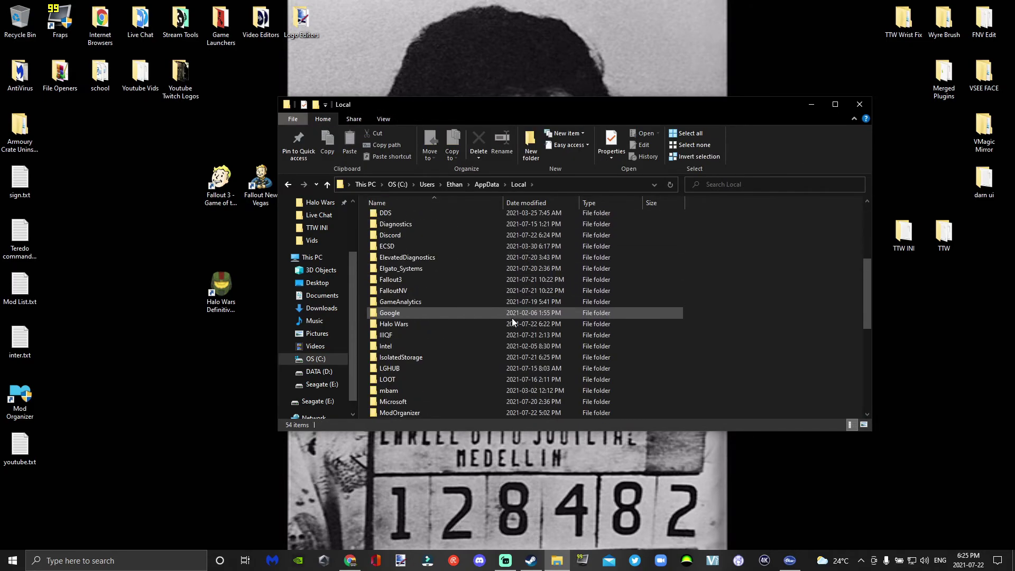
{"action": "right_click", "coordinate": [424, 323]}
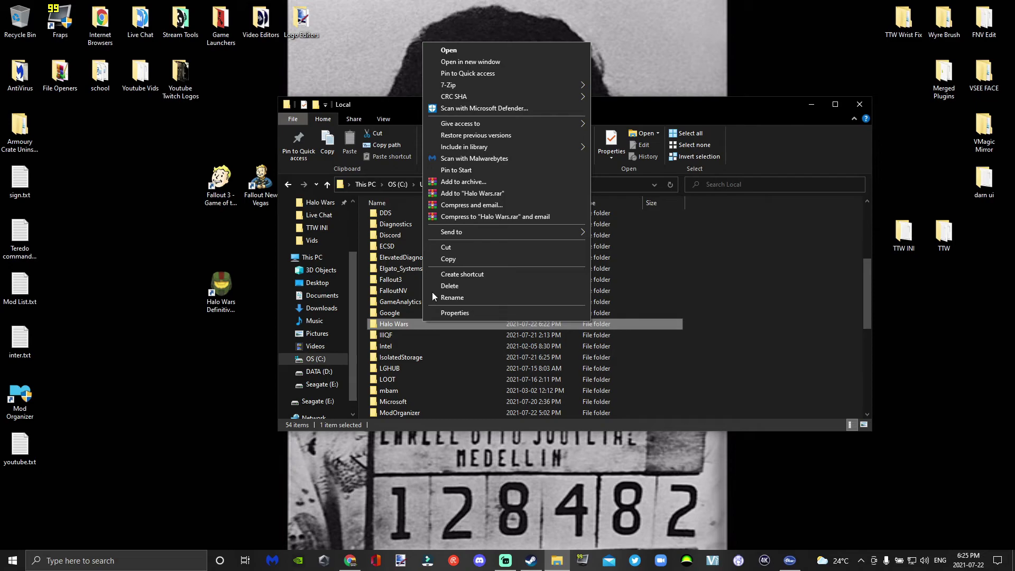
{"action": "left_click", "coordinate": [414, 325]}
{"action": "double_click", "coordinate": [456, 326]}
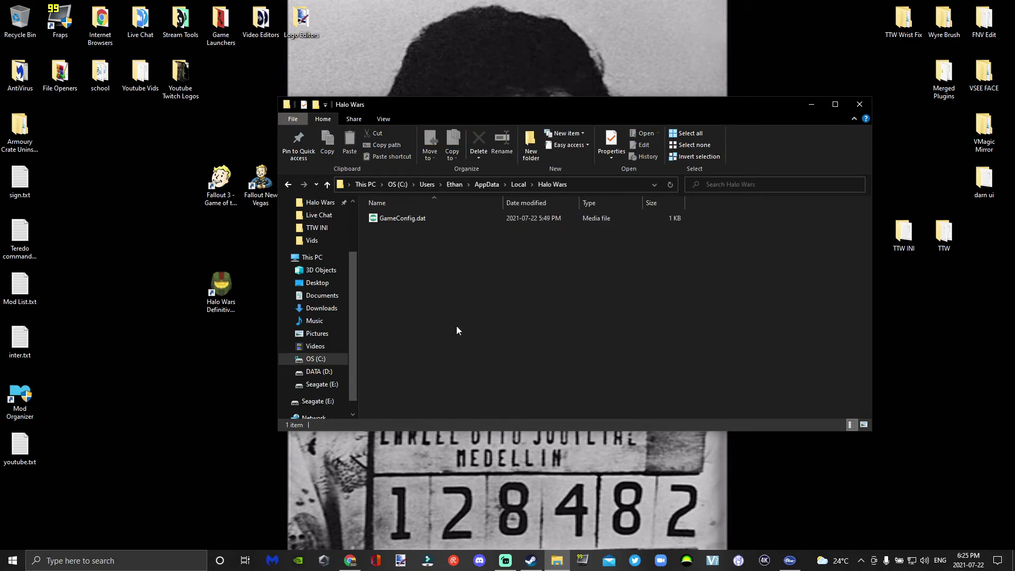
Step: Create a text document named modmanifest.txt in the Halo Wars folder and close the File Explorer window
{"action": "right_click", "coordinate": [418, 285]}
{"action": "mouse_move", "coordinate": [459, 413]}
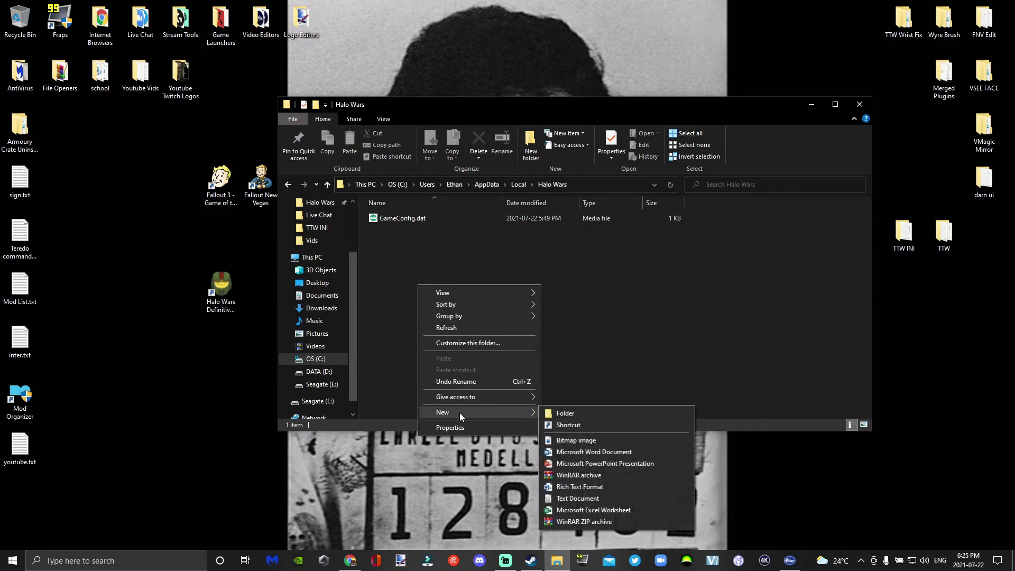
{"action": "left_click", "coordinate": [581, 498]}
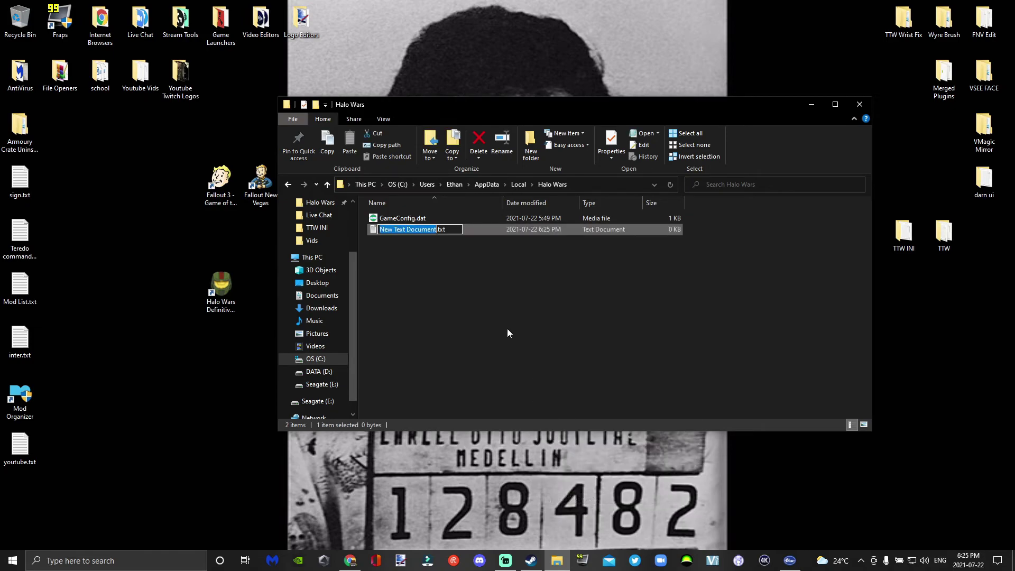
{"action": "type", "text": "mod"}
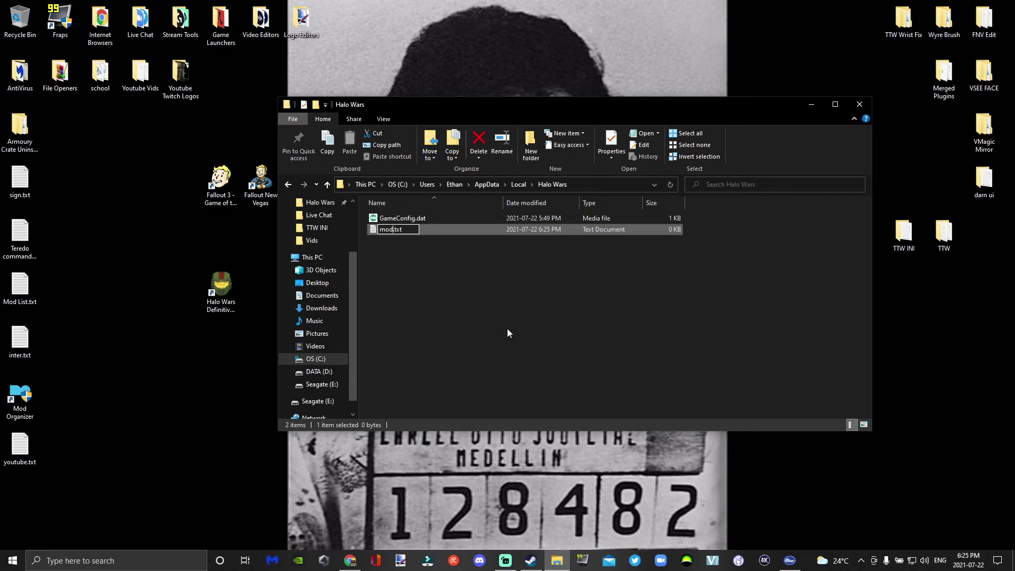
{"action": "type", "text": "manifest"}
{"action": "key", "text": "Return"}
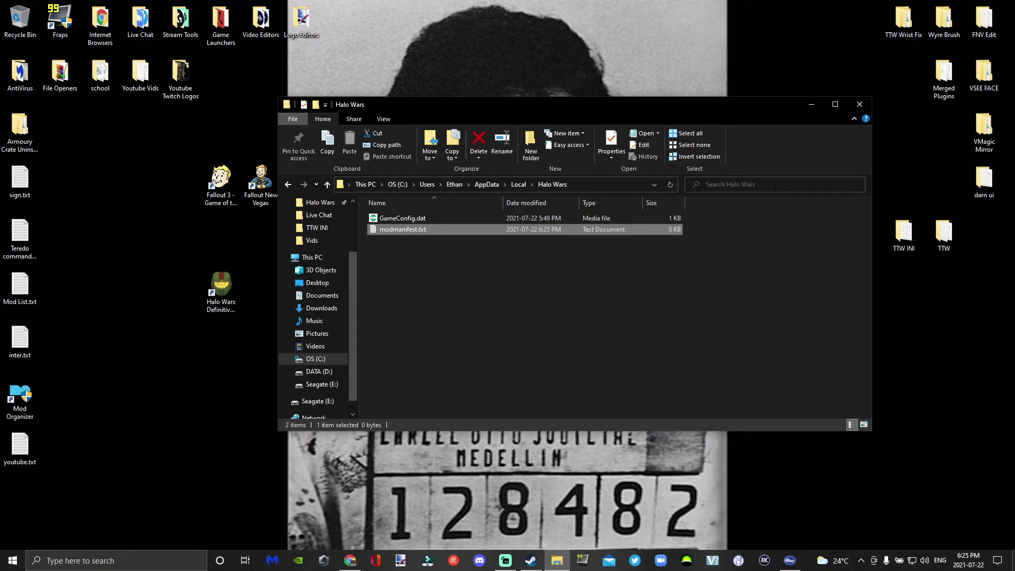
{"action": "left_click", "coordinate": [859, 104]}
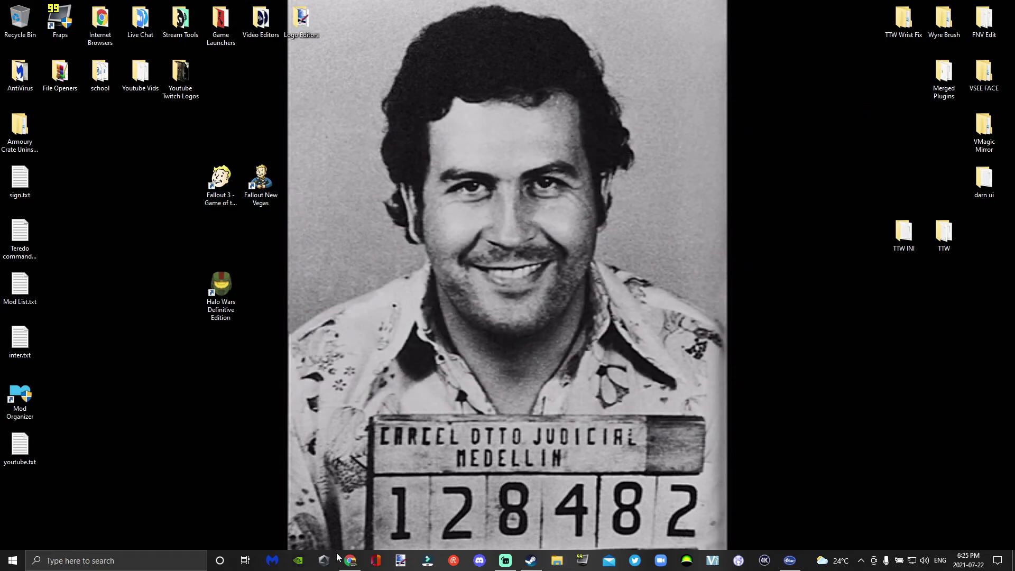
Step: Switch to Chrome and browse the Halo Wars: Definitive Edition mod listings on ModDB and Nexus Mods
{"action": "left_click", "coordinate": [349, 559]}
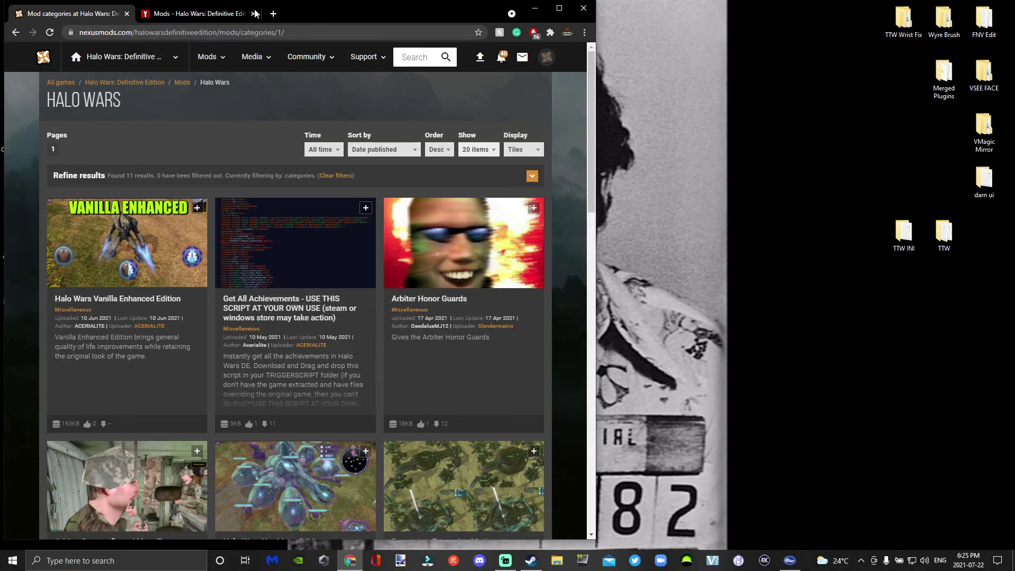
{"action": "left_click", "coordinate": [189, 13]}
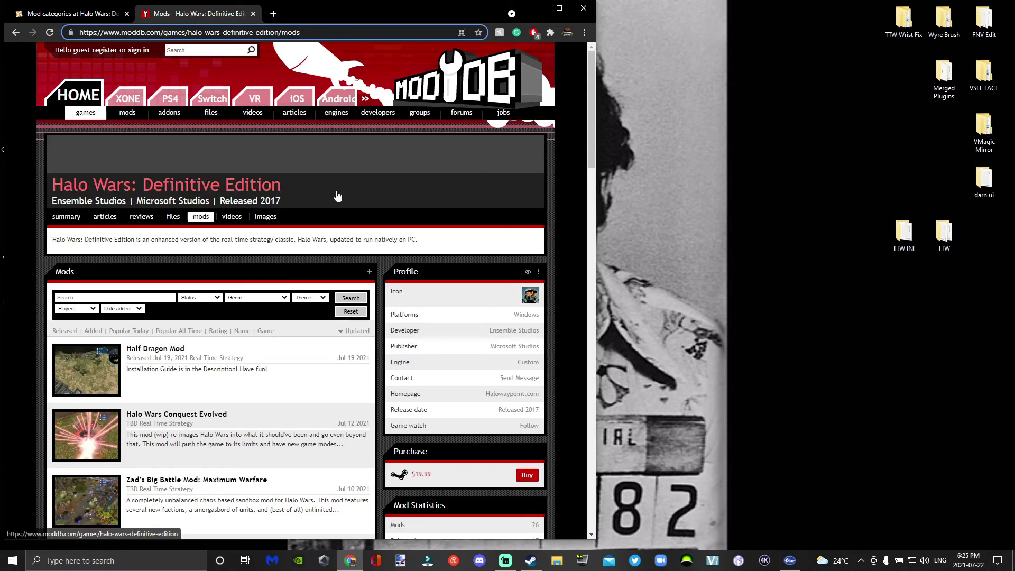
{"action": "scroll", "coordinate": [317, 168], "scroll_direction": "down", "scroll_amount": 10}
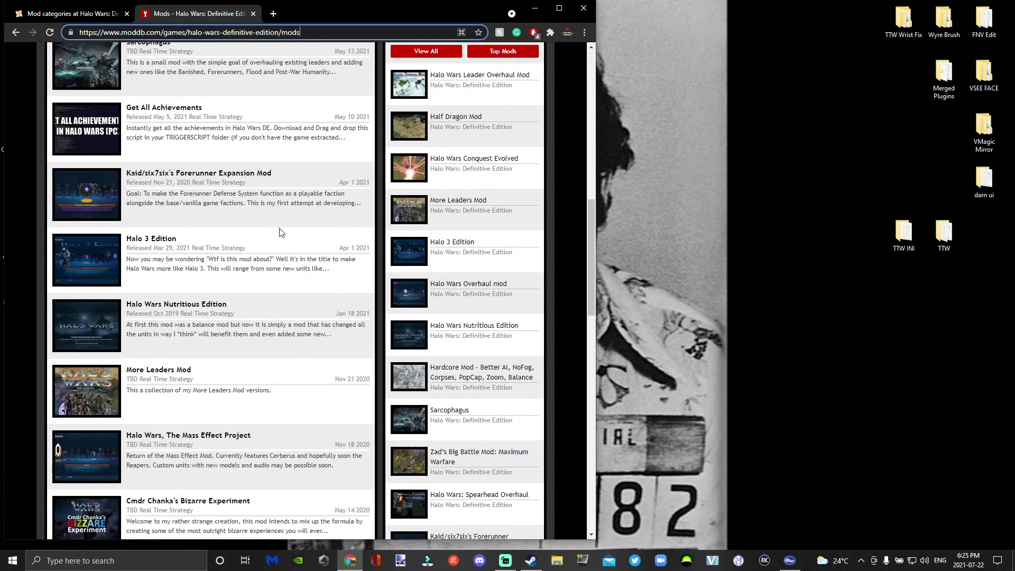
{"action": "scroll", "coordinate": [281, 232], "scroll_direction": "down", "scroll_amount": 15}
{"action": "left_click", "coordinate": [71, 14]}
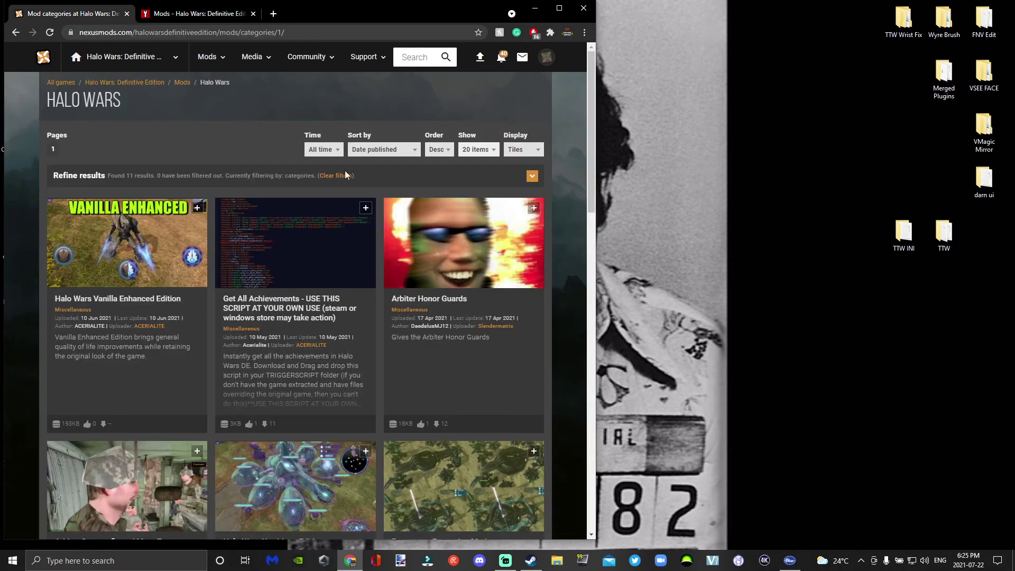
{"action": "scroll", "coordinate": [367, 220], "scroll_direction": "down", "scroll_amount": 10}
{"action": "scroll", "coordinate": [370, 243], "scroll_direction": "up", "scroll_amount": 10}
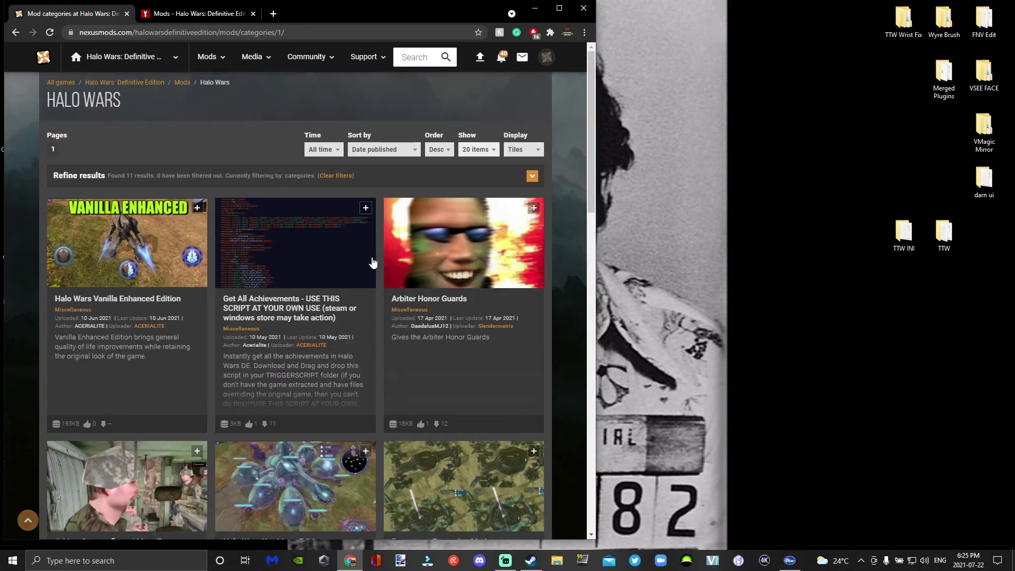
{"action": "scroll", "coordinate": [373, 262], "scroll_direction": "down", "scroll_amount": 10}
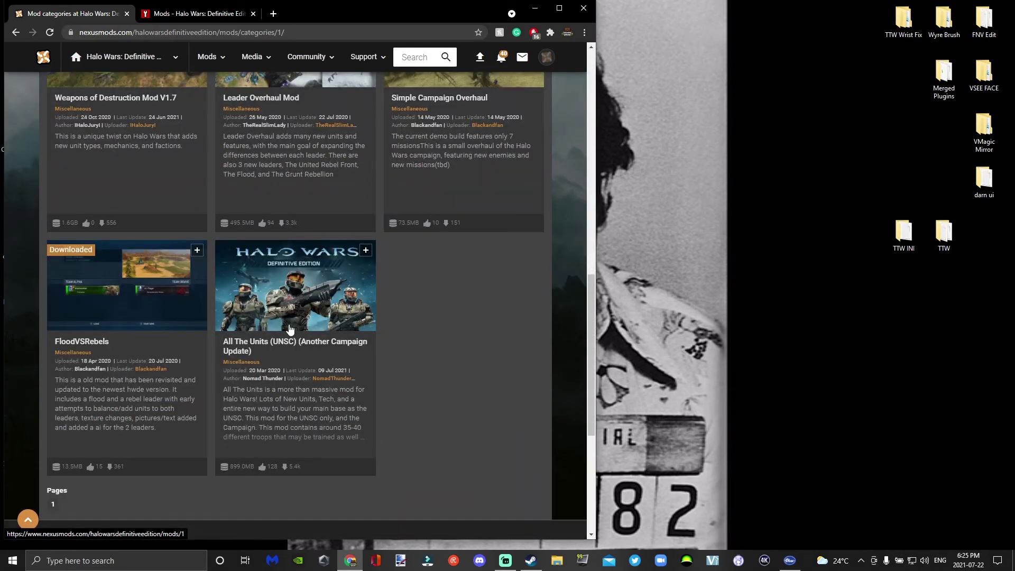
Step: Open the FloodVSRebels mod page on Nexus Mods and manually download the FloodVSRebel Beta main file
{"action": "left_click", "coordinate": [98, 344]}
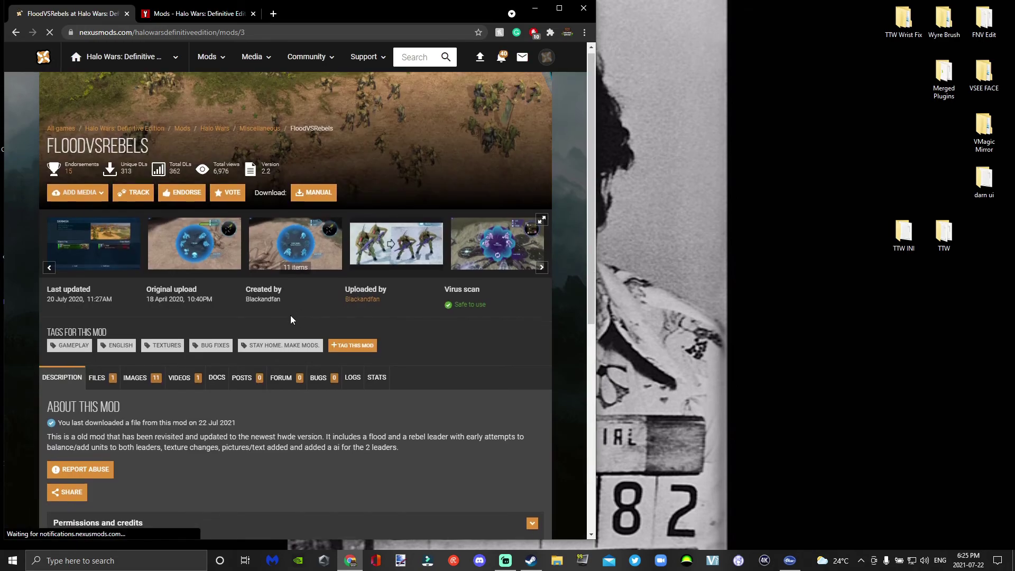
{"action": "scroll", "coordinate": [290, 315], "scroll_direction": "down", "scroll_amount": 2}
{"action": "left_click", "coordinate": [97, 277]}
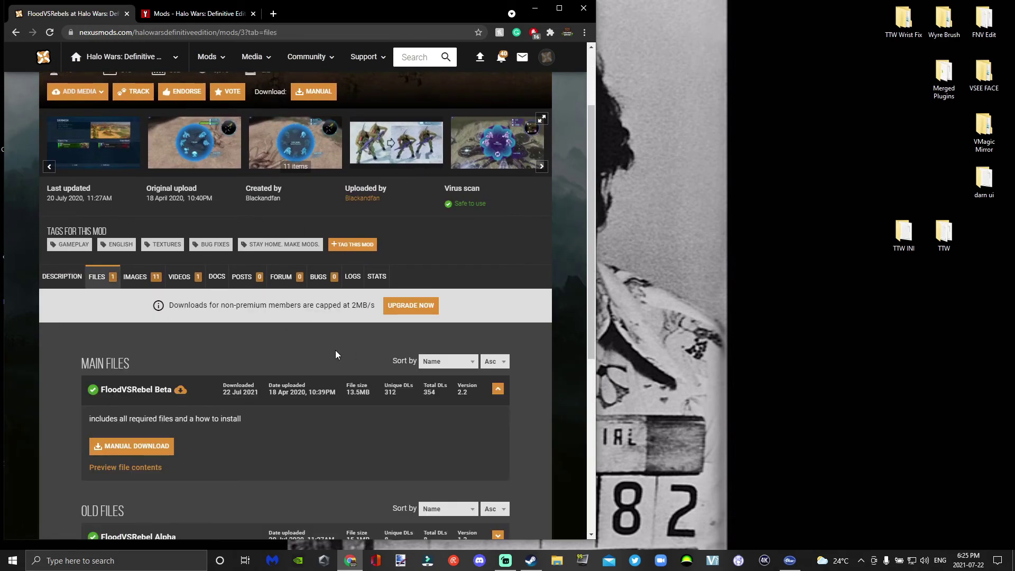
{"action": "scroll", "coordinate": [335, 350], "scroll_direction": "down", "scroll_amount": 2}
{"action": "left_click", "coordinate": [124, 341]}
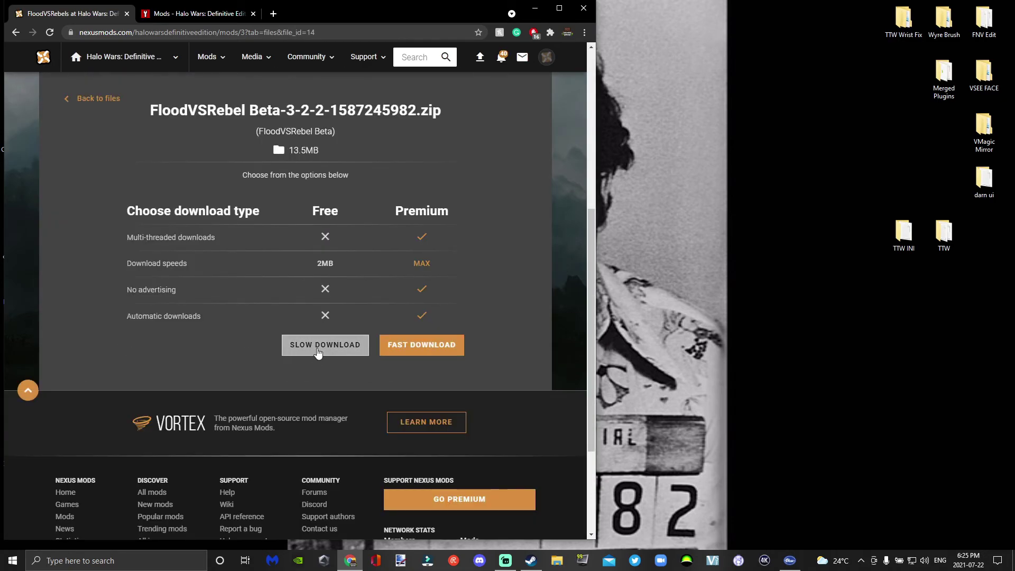
{"action": "left_click", "coordinate": [317, 348]}
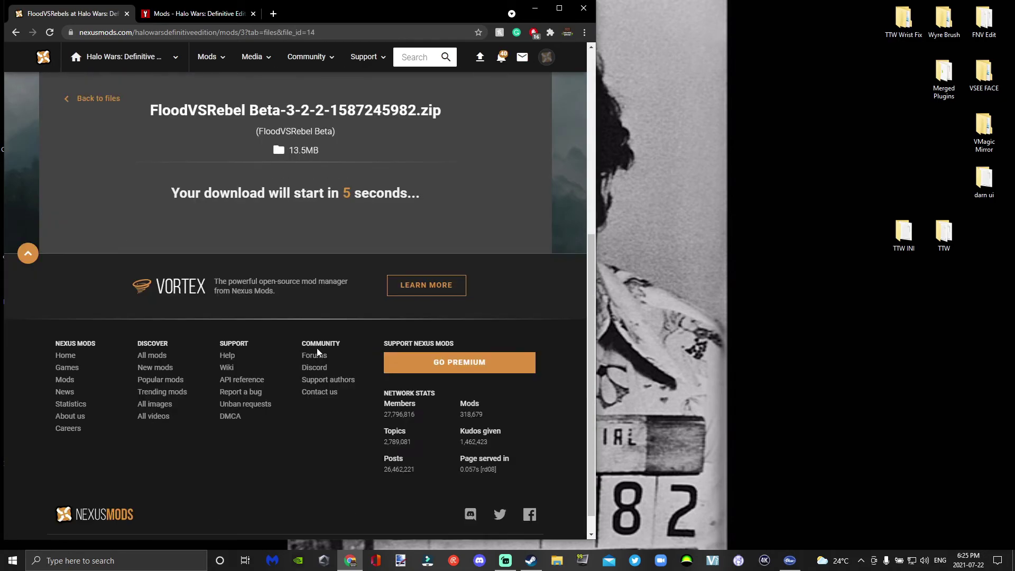
{"action": "scroll", "coordinate": [385, 245], "scroll_direction": "up", "scroll_amount": 6}
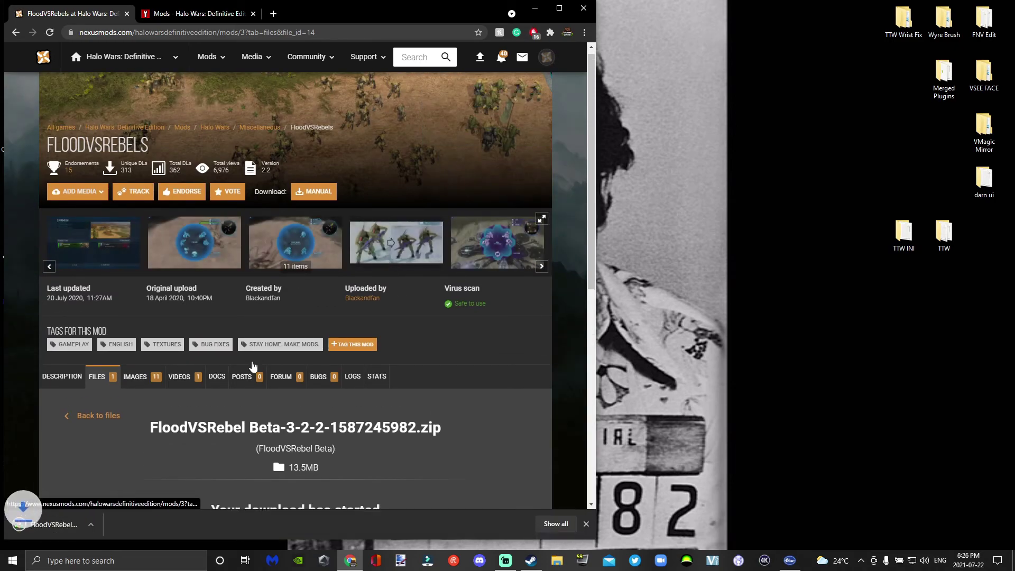
Step: Open the downloaded FloodVSRebel Beta zip archive in WinRAR, reposition its window and dismiss the licence purchase notice
{"action": "left_click", "coordinate": [67, 526]}
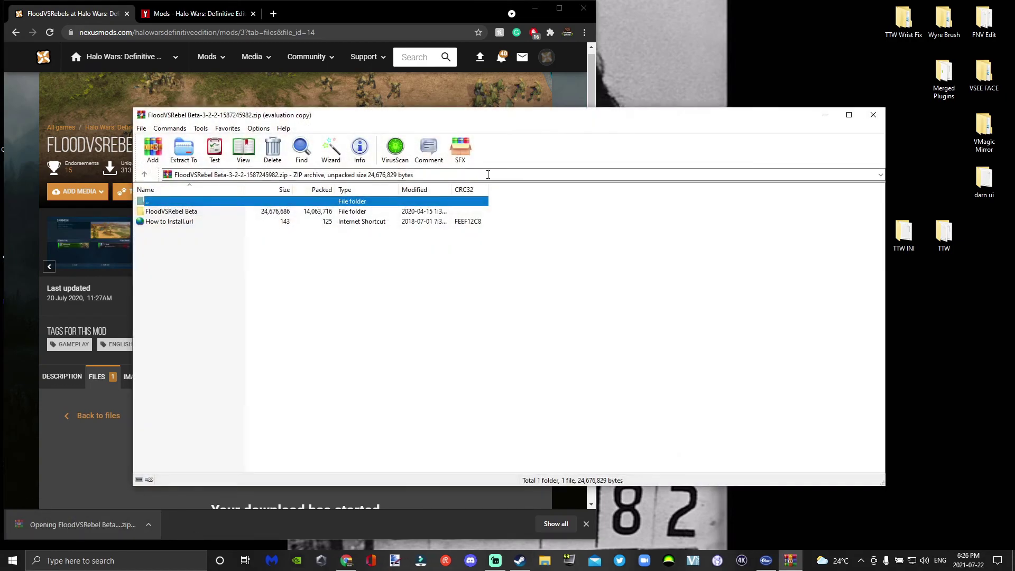
{"action": "left_click_drag", "start_coordinate": [541, 117], "coordinate": [380, 98]}
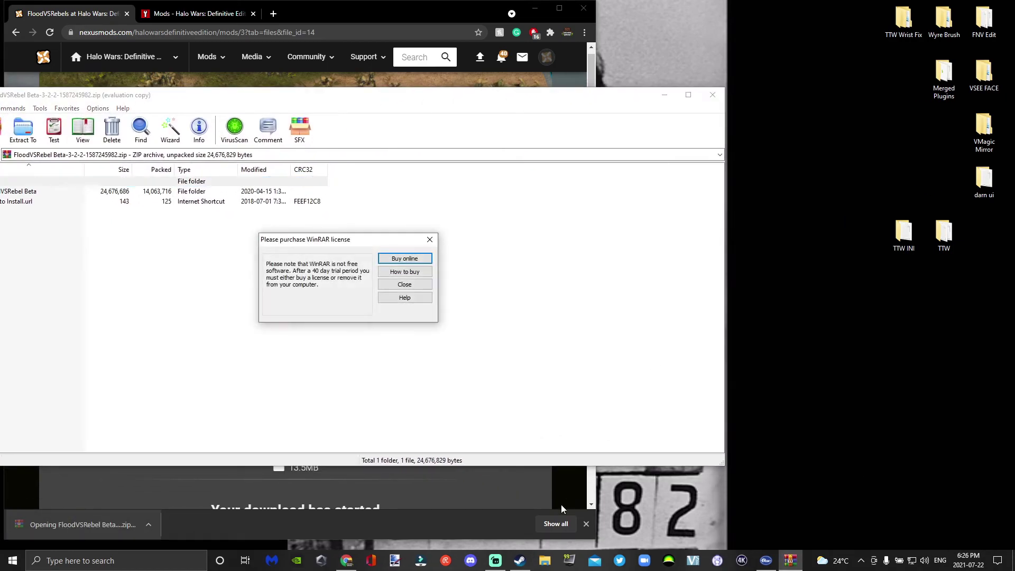
{"action": "left_click", "coordinate": [430, 239]}
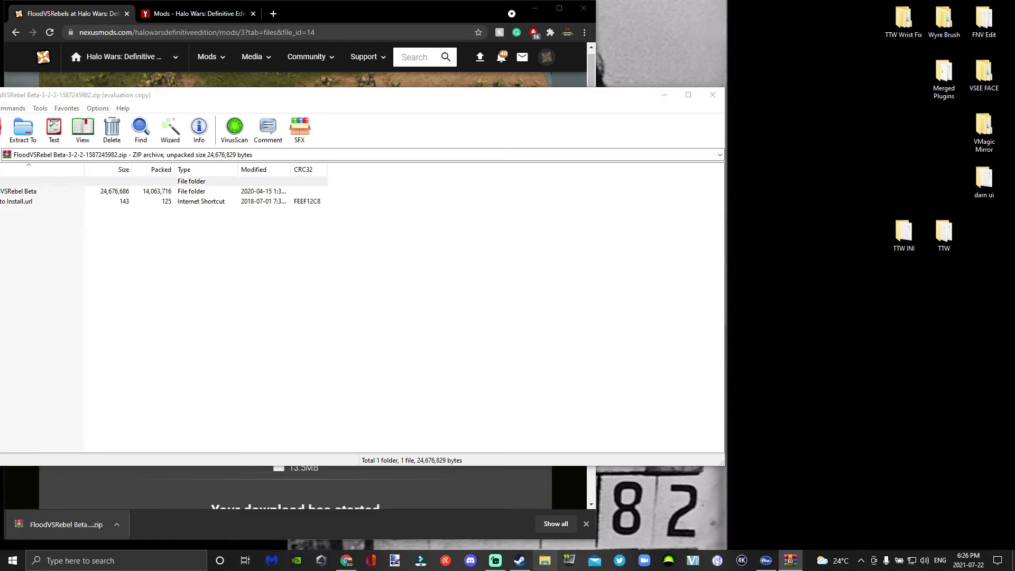
Step: Open the Halo Wars Mods folder on the Seagate (E:) drive and arrange its window beside the FloodVSRebel Beta archive
{"action": "left_click", "coordinate": [545, 560]}
{"action": "scroll", "coordinate": [335, 355], "scroll_direction": "down", "scroll_amount": 3}
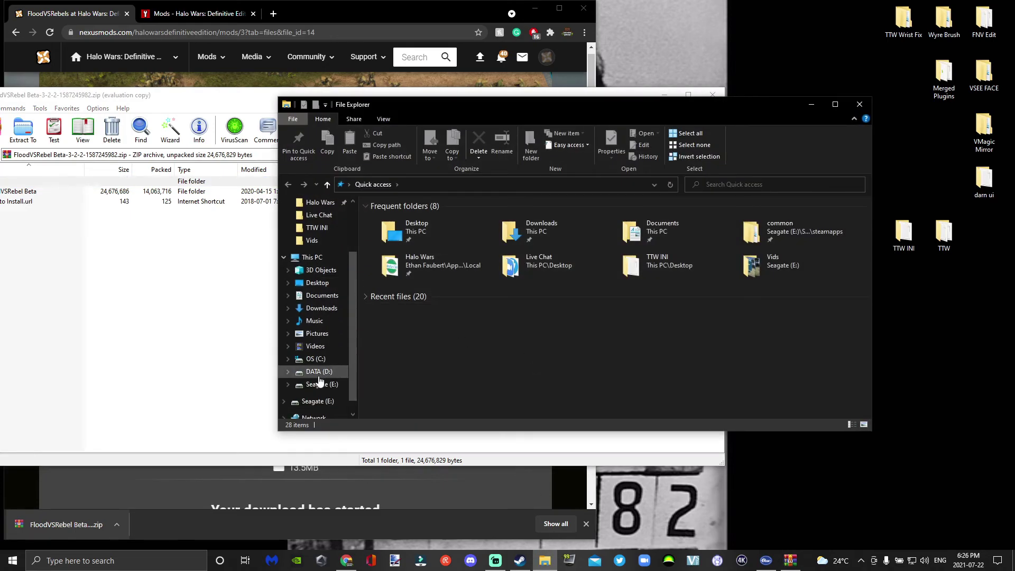
{"action": "left_click", "coordinate": [319, 384]}
{"action": "double_click", "coordinate": [440, 293]}
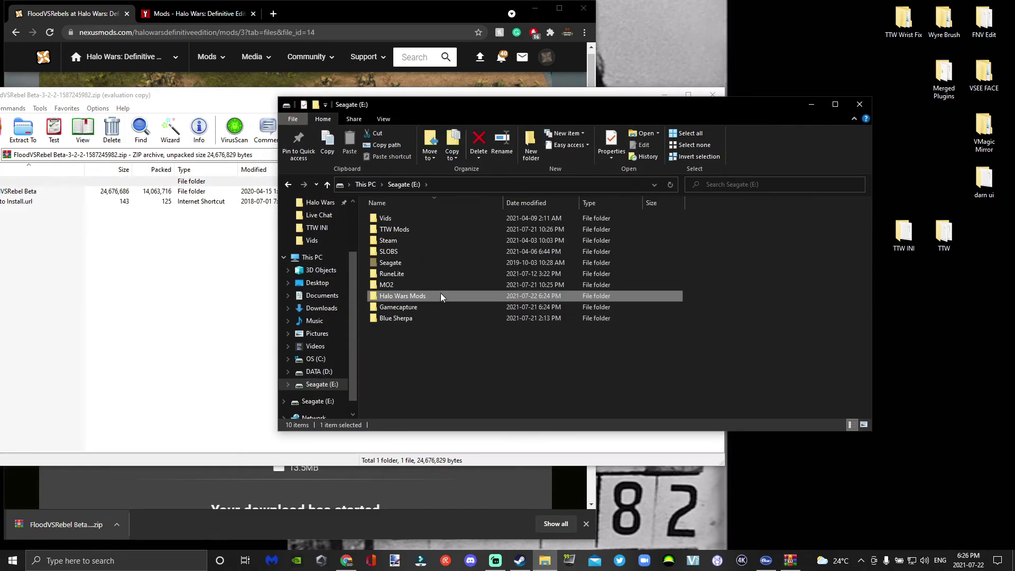
{"action": "left_click_drag", "start_coordinate": [573, 96], "coordinate": [724, 74]}
{"action": "left_click_drag", "start_coordinate": [302, 100], "coordinate": [366, 234]}
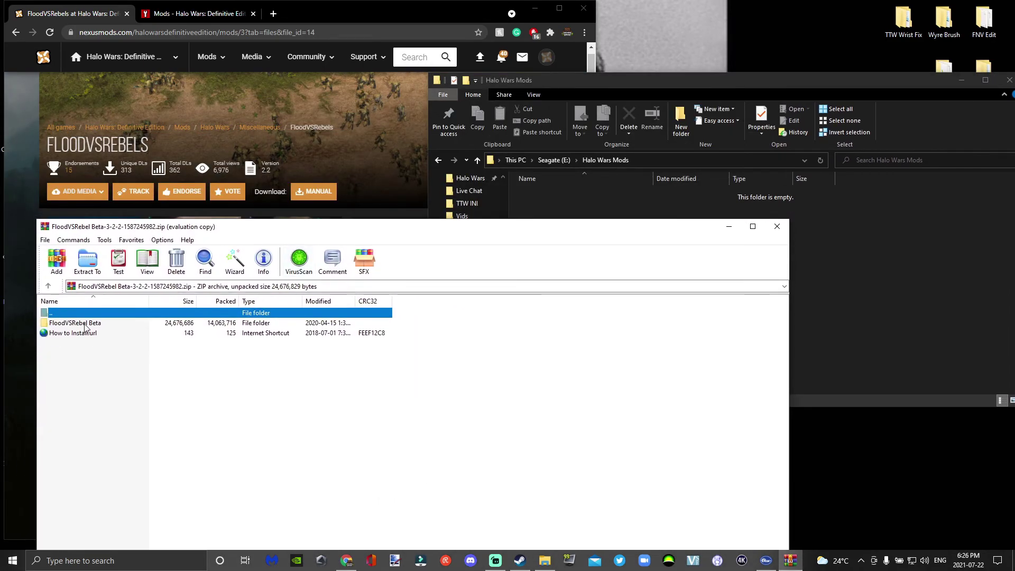
Step: Extract the FloodVSRebel Beta folder from the archive into the Halo Wars Mods folder and close the archive
{"action": "left_click_drag", "start_coordinate": [90, 322], "coordinate": [875, 226]}
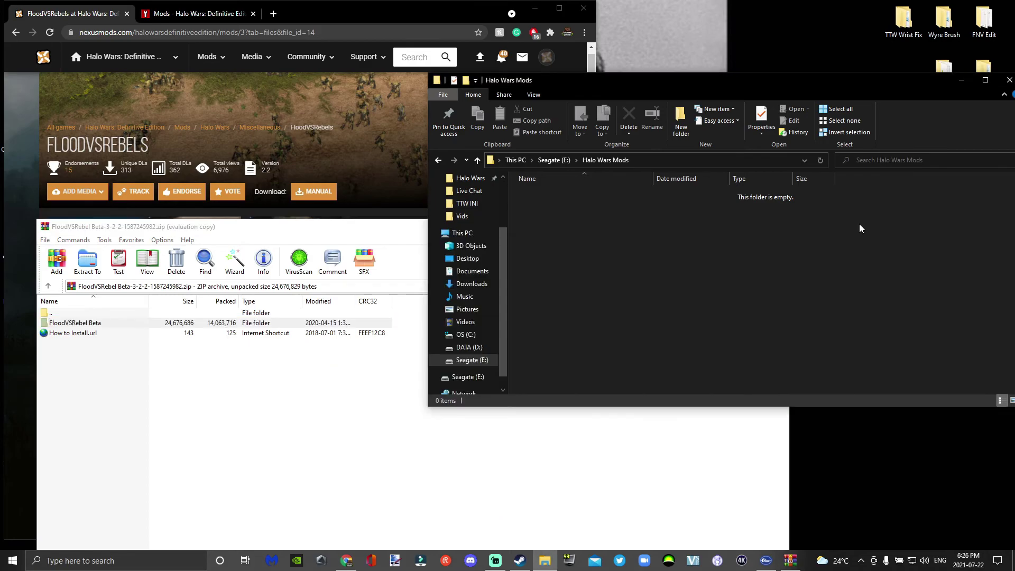
{"action": "left_click", "coordinate": [391, 222]}
{"action": "left_click", "coordinate": [642, 218]}
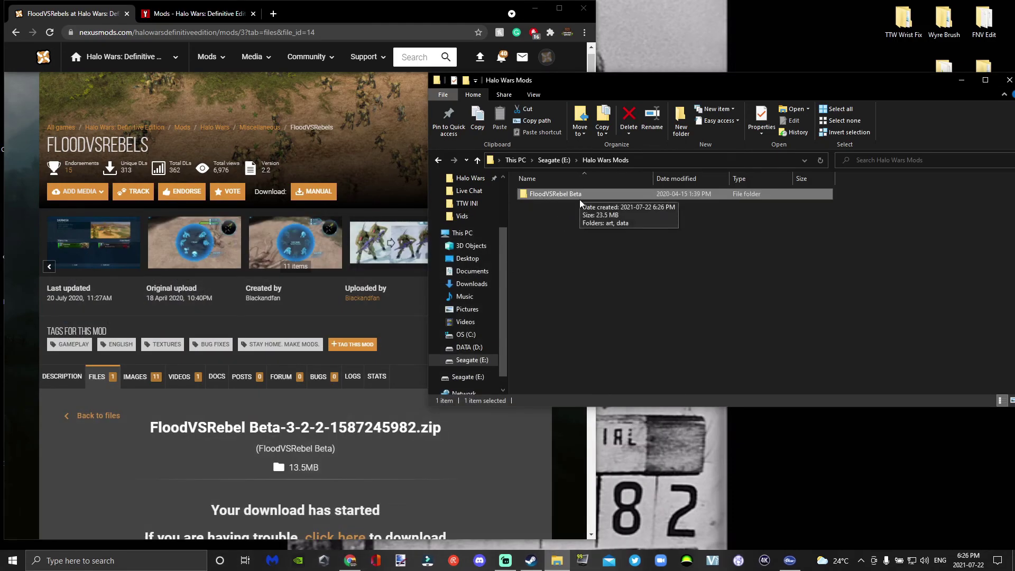
Step: Open the extracted FloodVSRebel Beta folder and copy its full folder path
{"action": "left_click", "coordinate": [655, 160]}
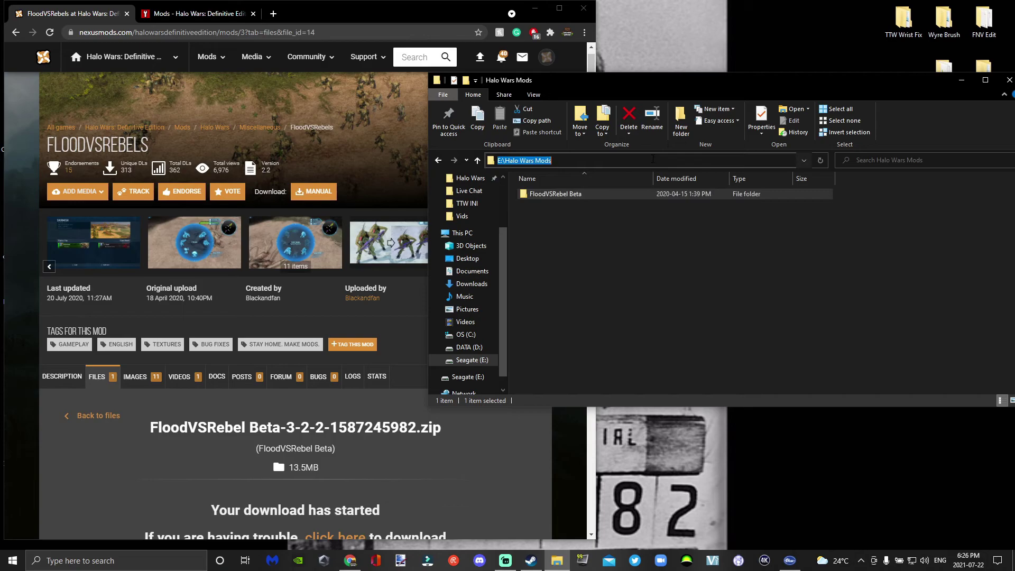
{"action": "left_click", "coordinate": [563, 193]}
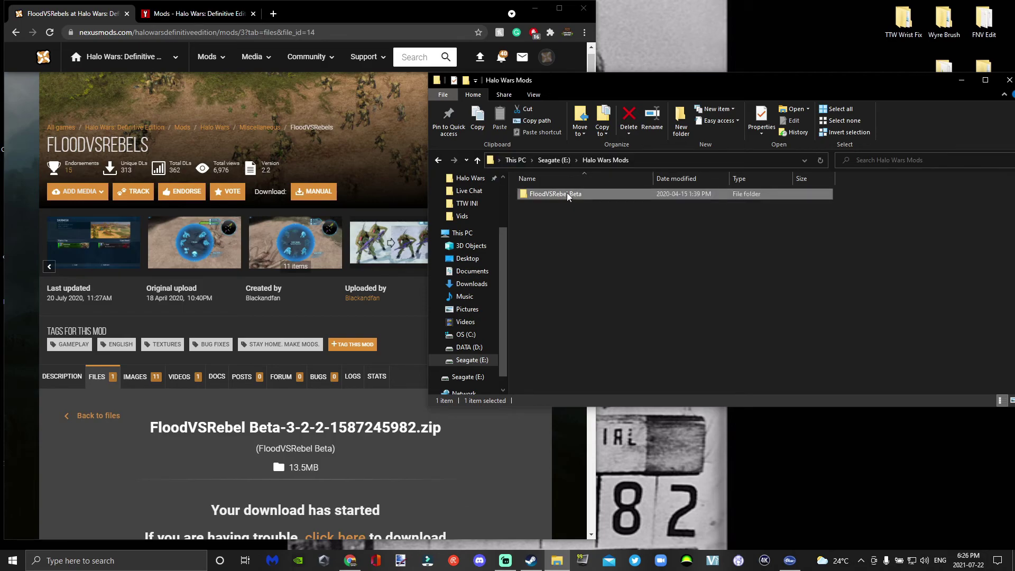
{"action": "double_click", "coordinate": [567, 193]}
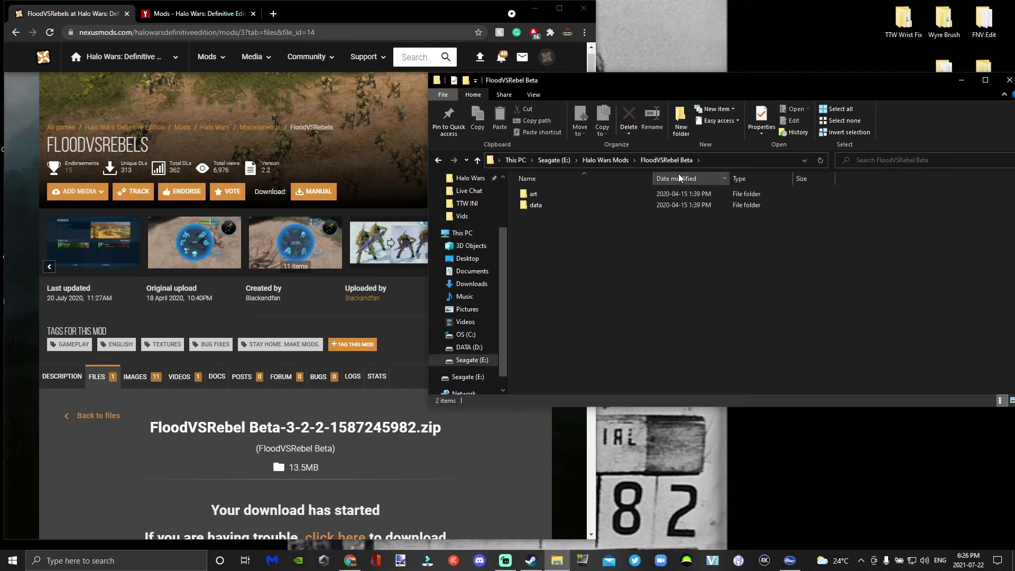
{"action": "left_click", "coordinate": [728, 161]}
{"action": "right_click", "coordinate": [614, 162]}
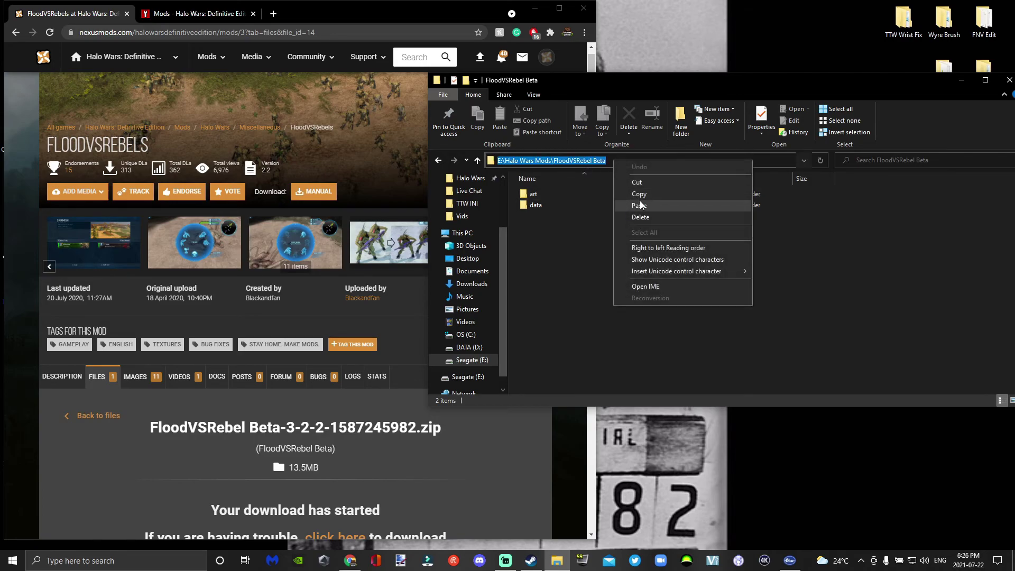
{"action": "left_click", "coordinate": [641, 194]}
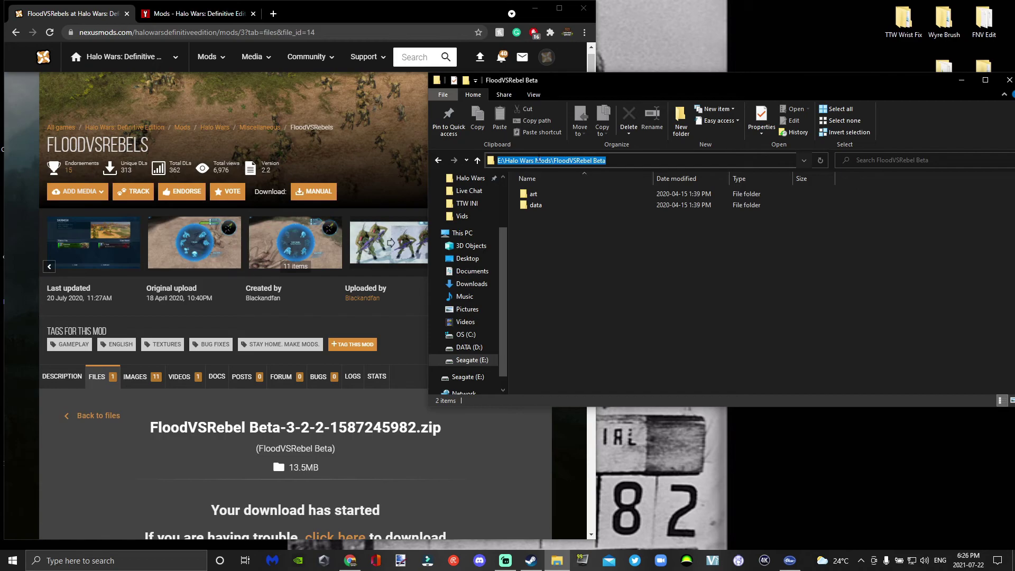
Step: Go to the Halo Wars folder in AppData\Local and open modmanifest.txt in Notepad
{"action": "left_click", "coordinate": [466, 335]}
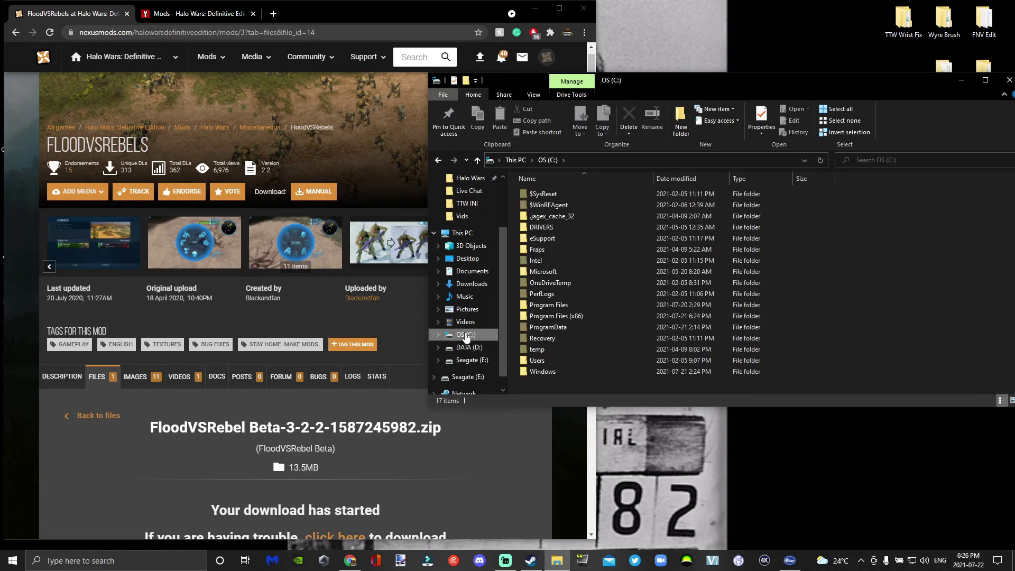
{"action": "scroll", "coordinate": [465, 336], "scroll_direction": "up", "scroll_amount": 2}
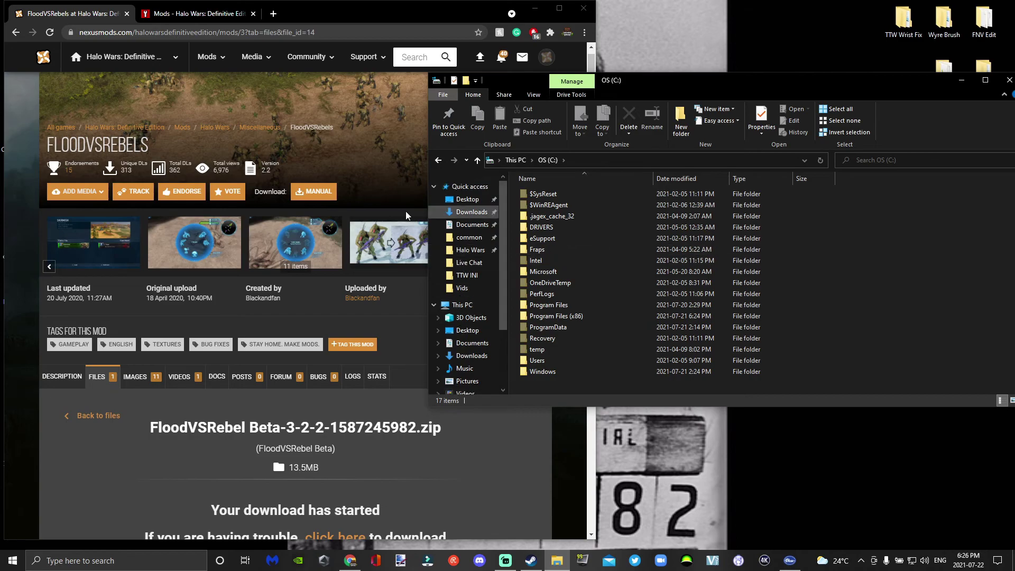
{"action": "left_click", "coordinate": [478, 250]}
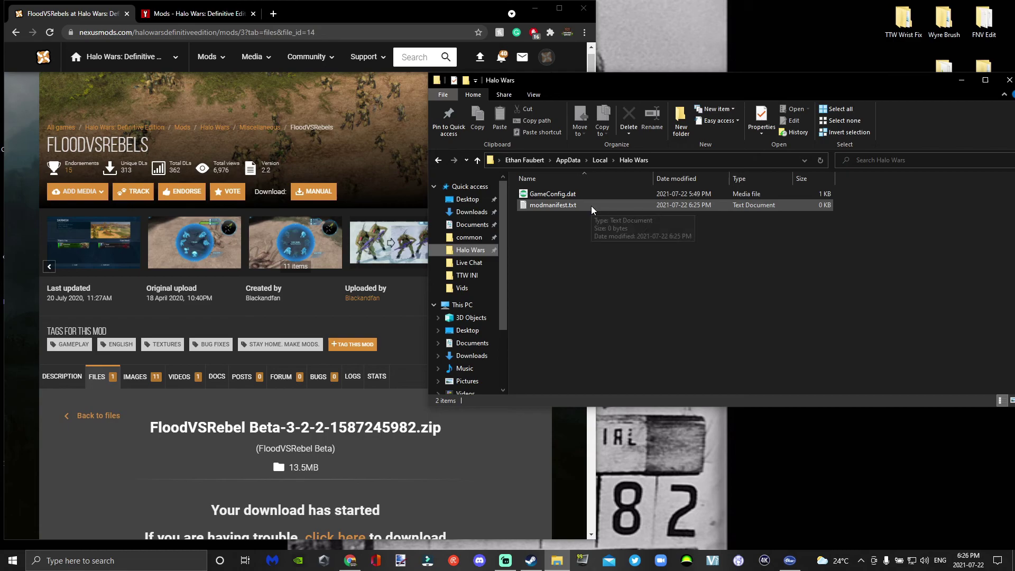
{"action": "double_click", "coordinate": [591, 205]}
Step: Paste the path E:\Halo Wars Mods\FloodVSRebel Beta into modmanifest.txt, save the file and close it
{"action": "right_click", "coordinate": [205, 208]}
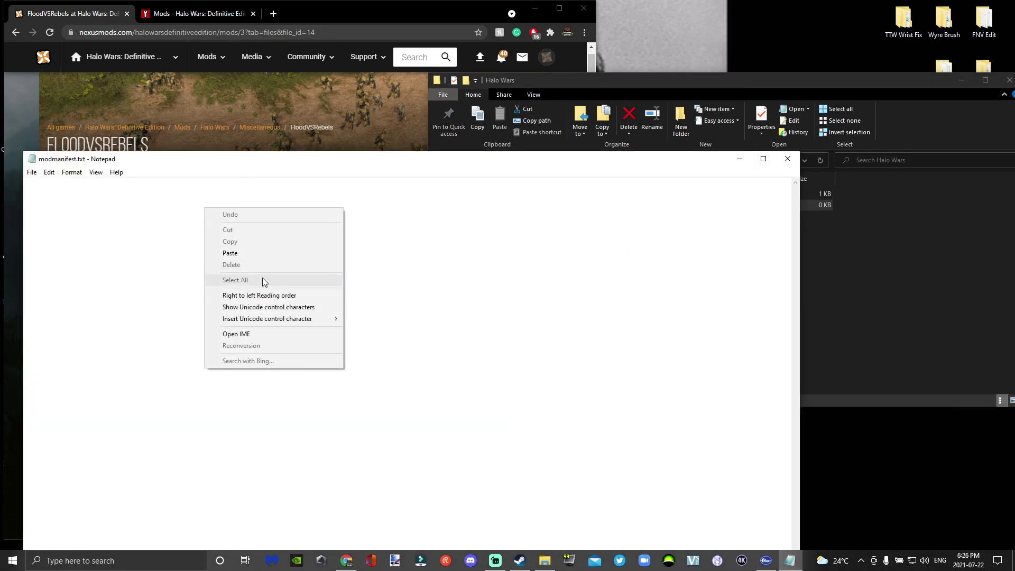
{"action": "left_click", "coordinate": [242, 252]}
{"action": "left_click", "coordinate": [31, 173]}
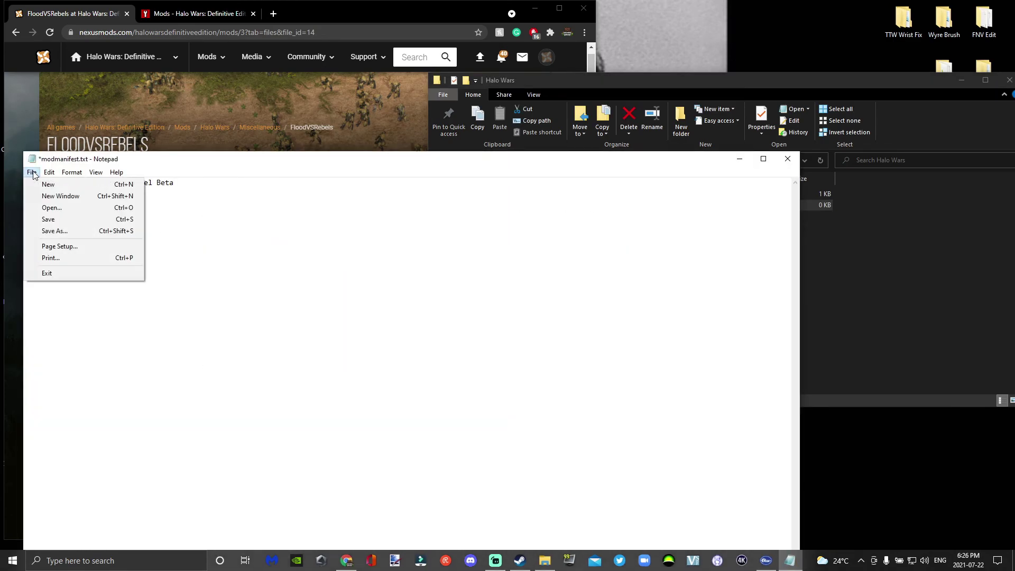
{"action": "left_click", "coordinate": [48, 219]}
{"action": "left_click_drag", "start_coordinate": [237, 162], "coordinate": [406, 76]}
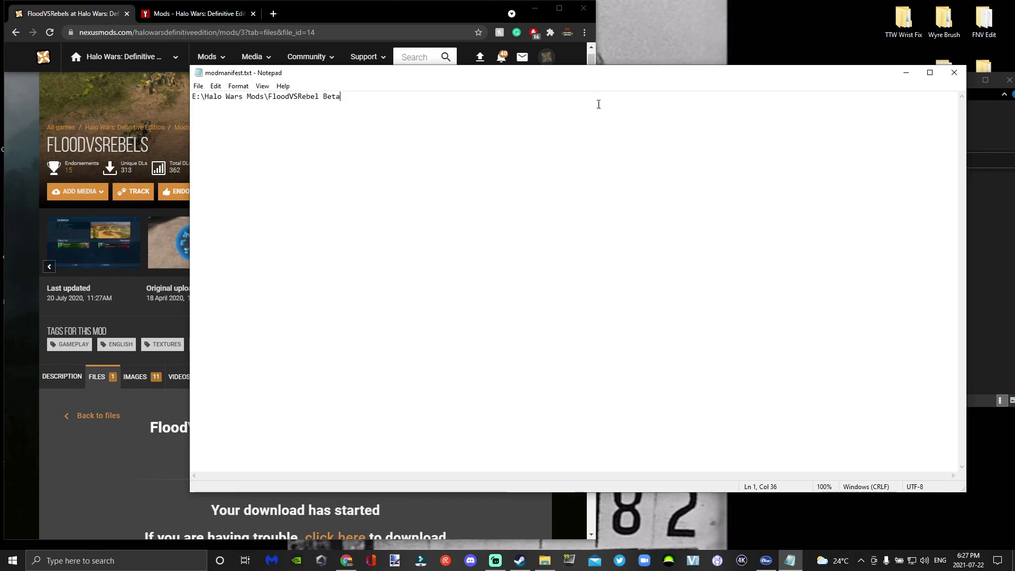
{"action": "left_click", "coordinate": [954, 73]}
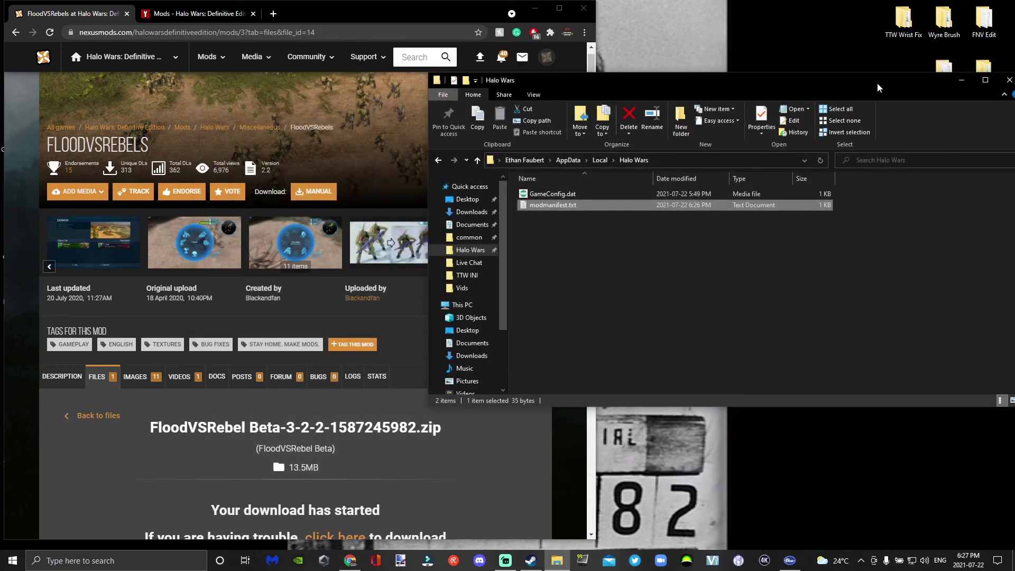
Step: Close the File Explorer and Chrome windows to clear the desktop
{"action": "left_click_drag", "start_coordinate": [878, 88], "coordinate": [501, 131]}
{"action": "left_click", "coordinate": [635, 124]}
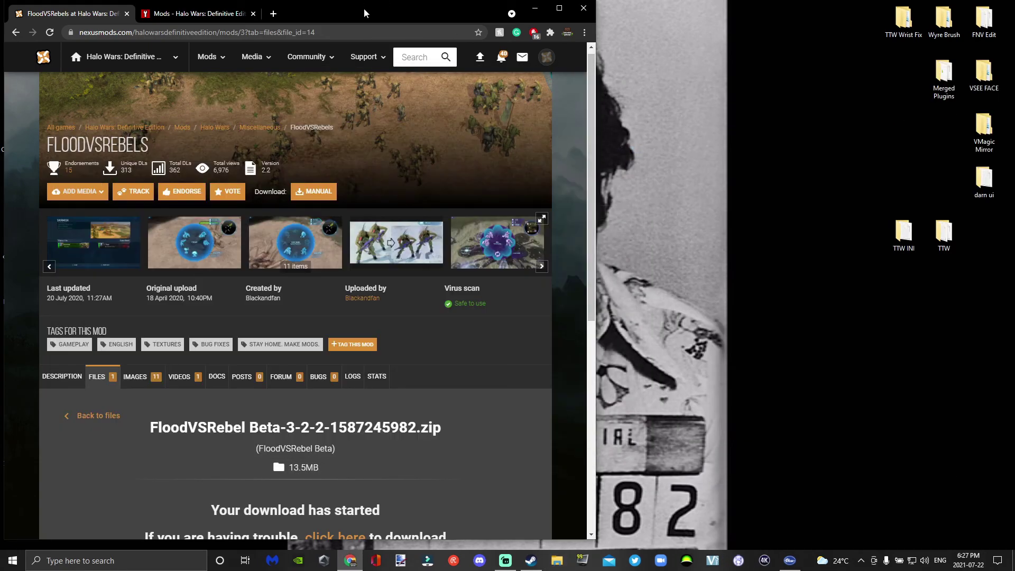
{"action": "left_click_drag", "start_coordinate": [365, 13], "coordinate": [696, 191]}
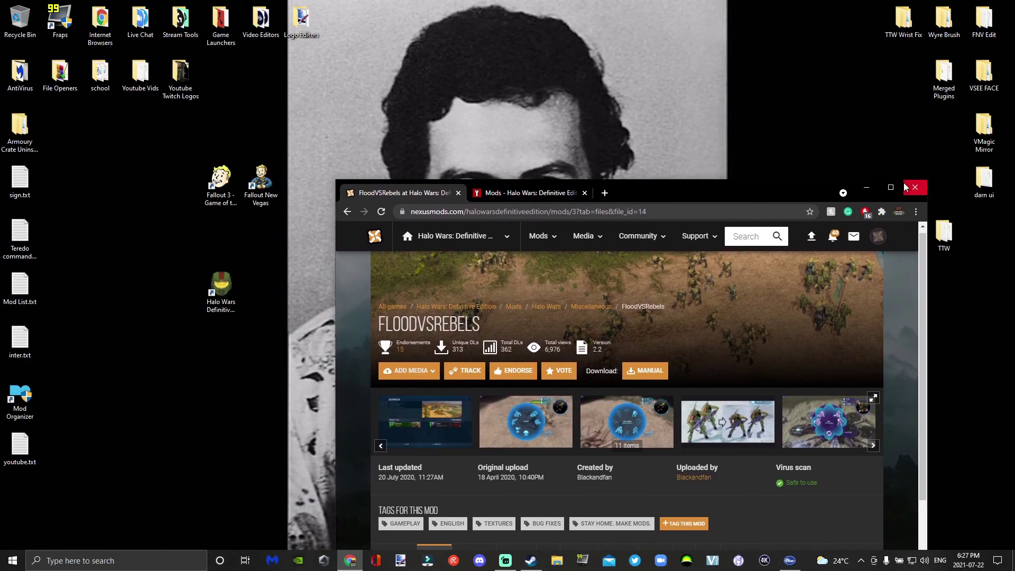
{"action": "left_click", "coordinate": [916, 188]}
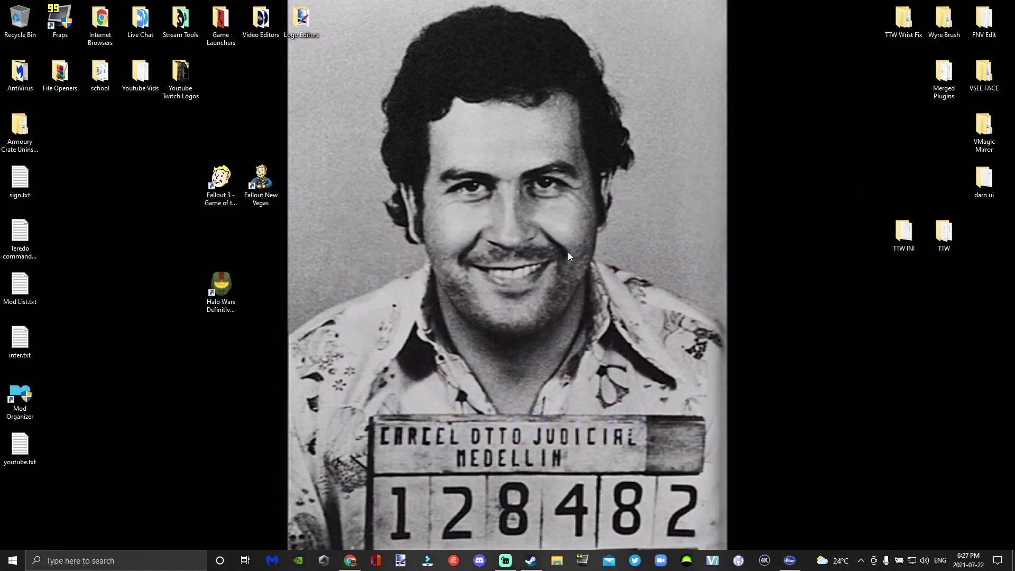
Step: Launch Halo Wars: Definitive Edition from the desktop and start a 1v1 skirmish on Blood Gulch as the Parasite leader
{"action": "double_click", "coordinate": [229, 303]}
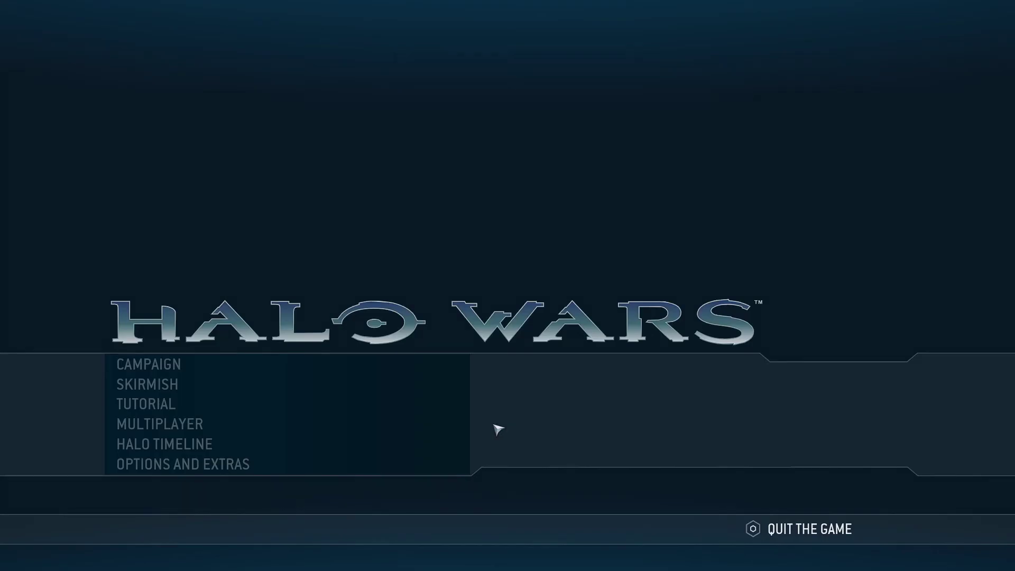
{"action": "left_click", "coordinate": [188, 388]}
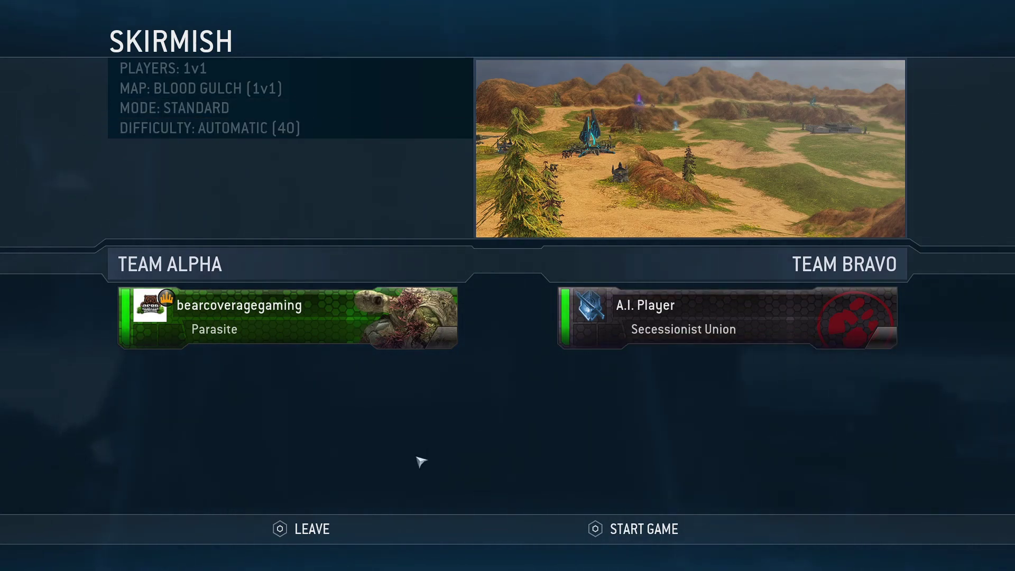
{"action": "left_click", "coordinate": [659, 531]}
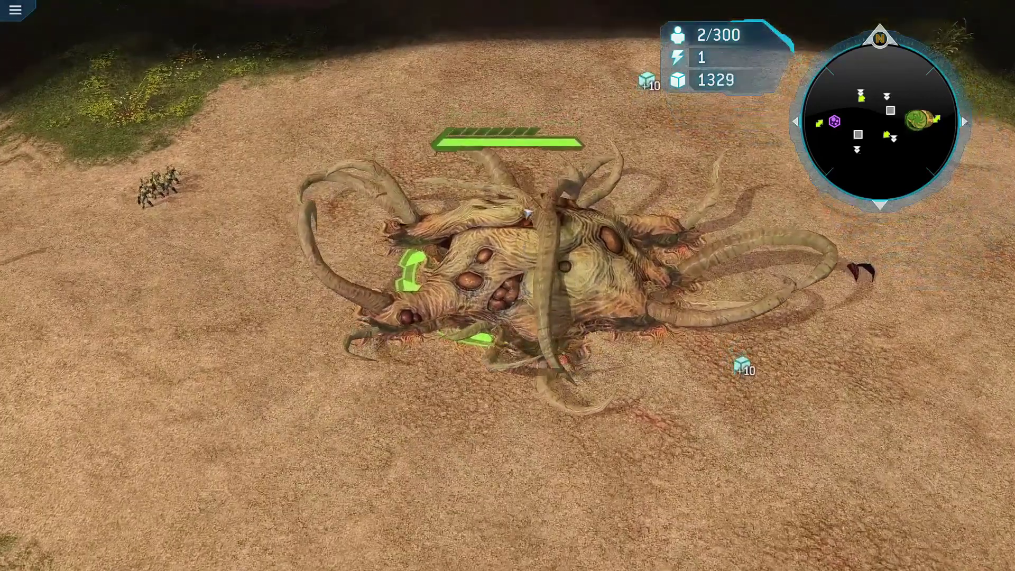
Step: Order units from the Flood base and use the build slot beside it
{"action": "left_click", "coordinate": [535, 233]}
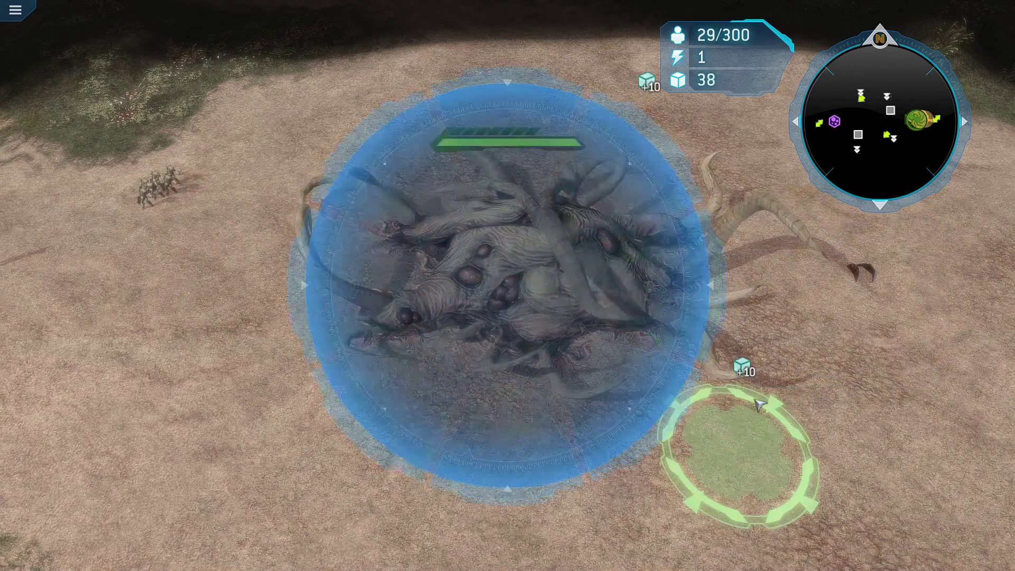
{"action": "key", "text": "Escape"}
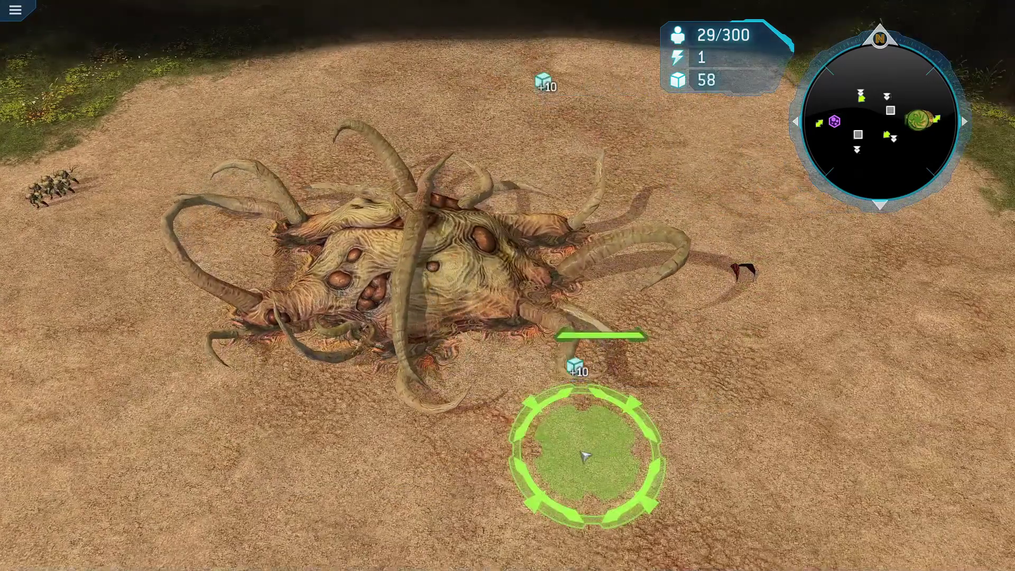
{"action": "key", "text": "w"}
{"action": "key", "text": "s"}
{"action": "key", "text": "d"}
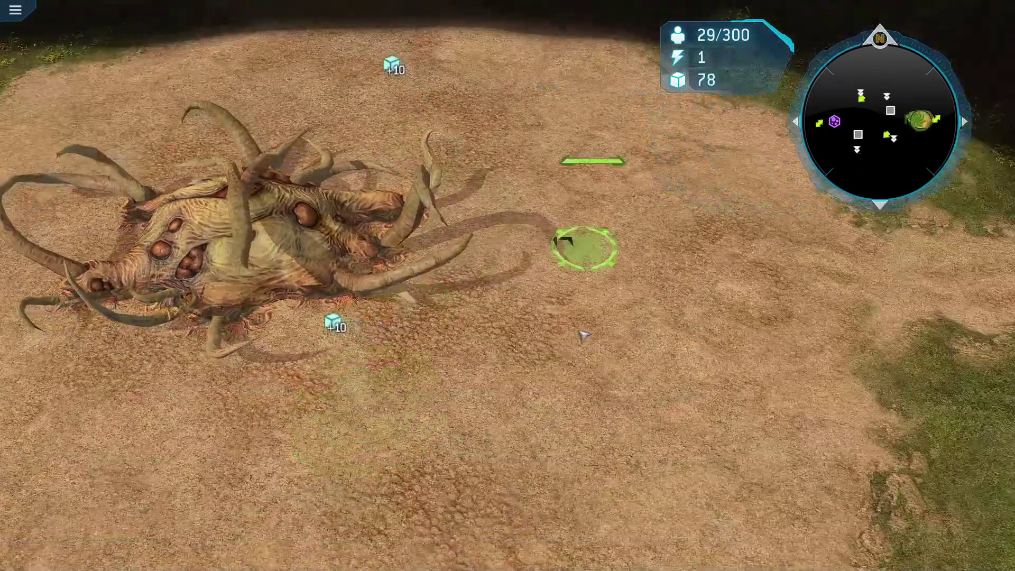
{"action": "left_click", "coordinate": [590, 244]}
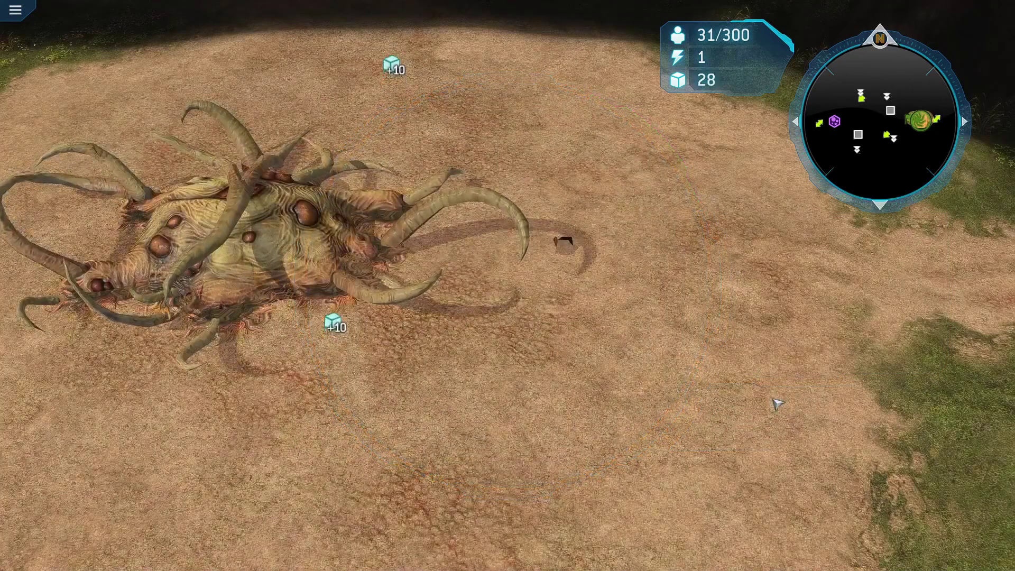
Step: Examine the Flood base, its units and surrounding terrain, and view the Firebase training options
{"action": "key", "text": "a"}
{"action": "key", "text": "a"}
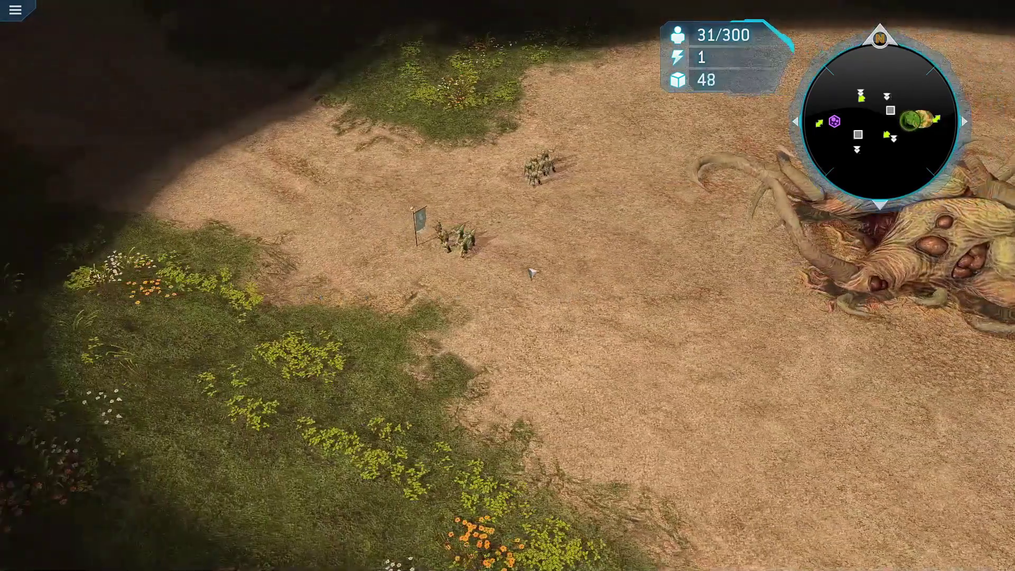
{"action": "key", "text": "d"}
{"action": "key", "text": "w"}
{"action": "key", "text": "s"}
{"action": "key", "text": "d"}
{"action": "left_click", "coordinate": [551, 273]}
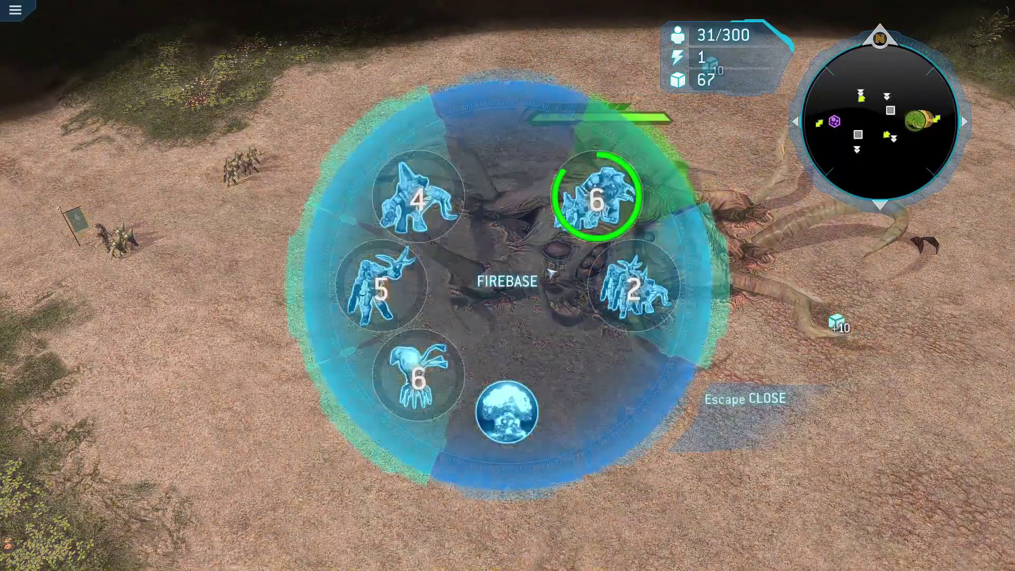
{"action": "left_click", "coordinate": [735, 406]}
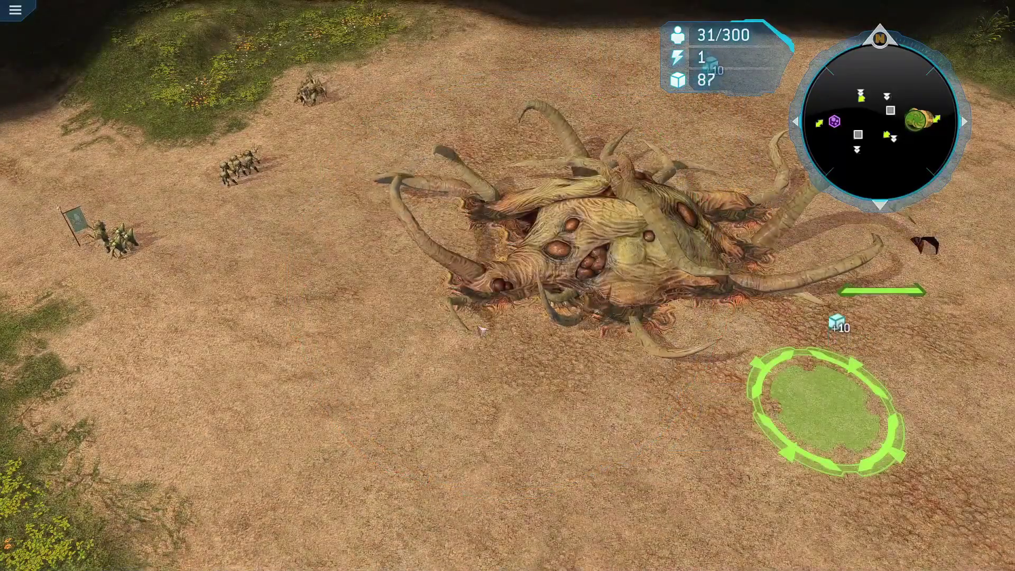
{"action": "key", "text": "a"}
{"action": "key", "text": "d"}
{"action": "key", "text": "w"}
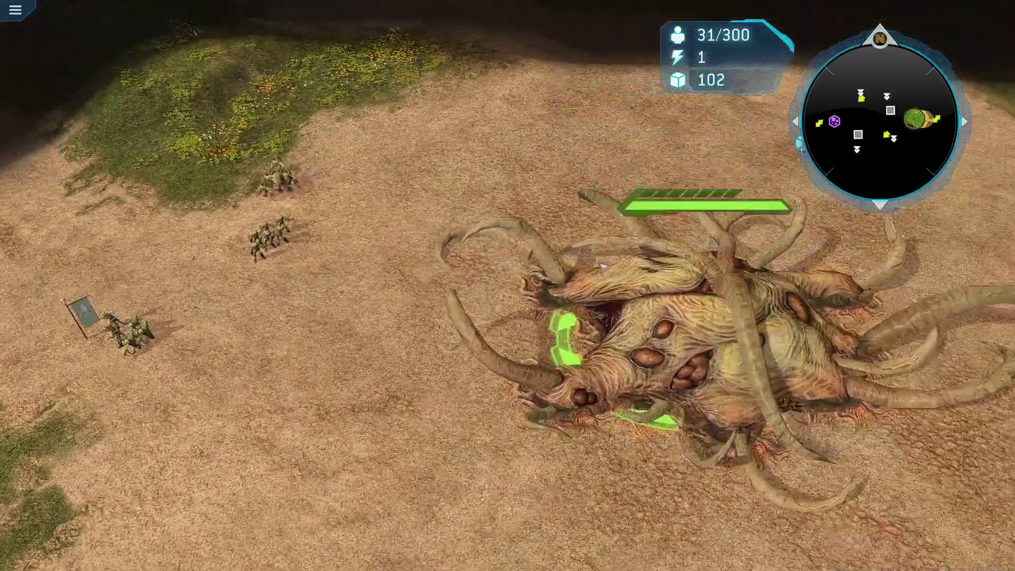
{"action": "key", "text": "s"}
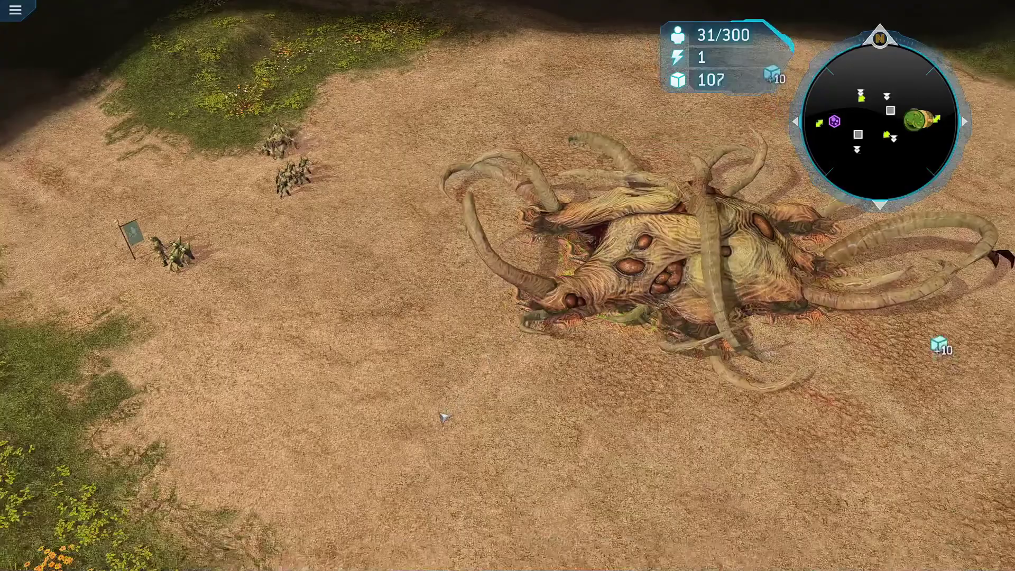
{"action": "key", "text": "s"}
{"action": "key", "text": "a"}
{"action": "key", "text": "w"}
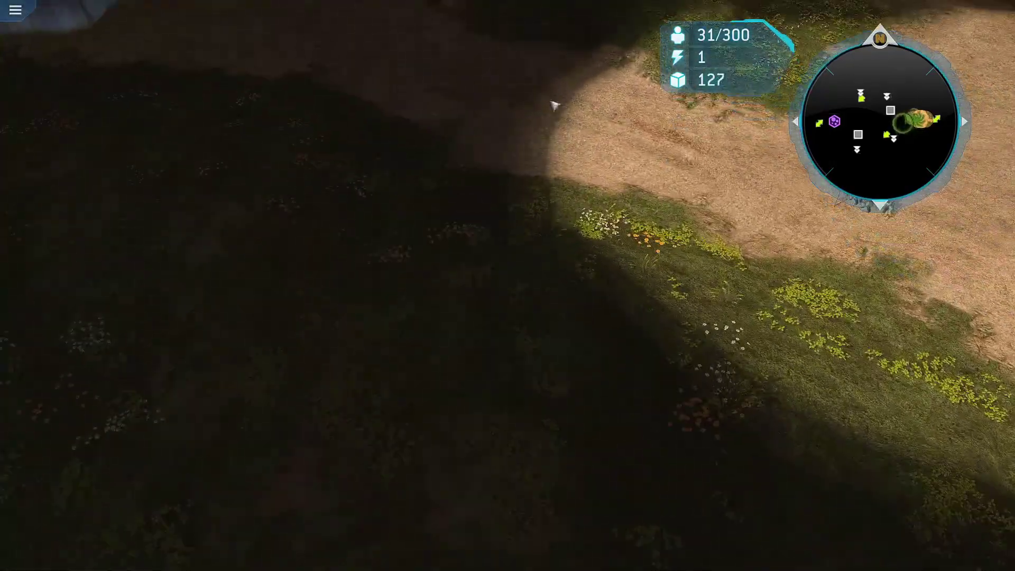
{"action": "key", "text": "d"}
Step: Pause the Blood Gulch match and resign from it
{"action": "key", "text": "Escape"}
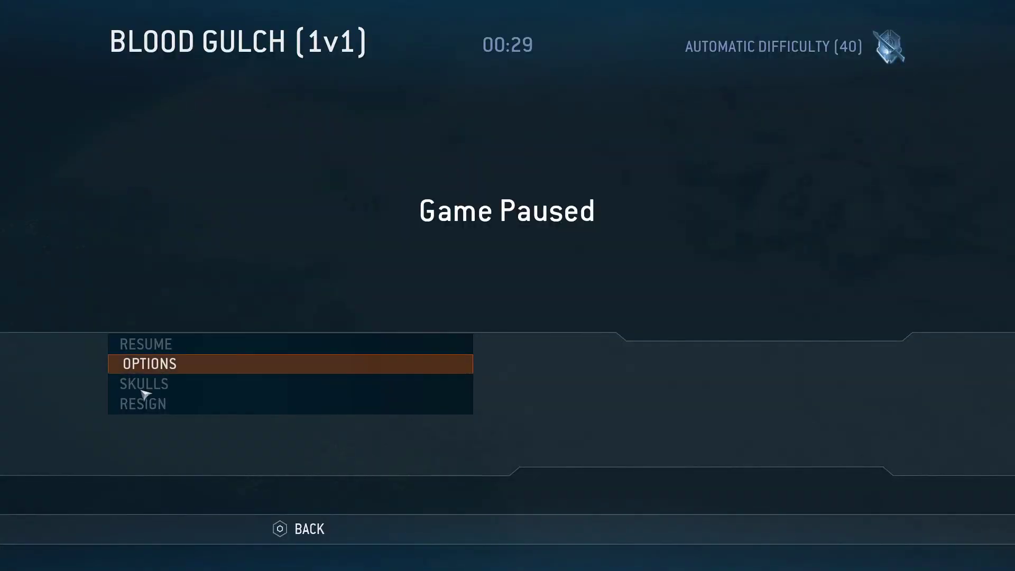
{"action": "left_click", "coordinate": [158, 407]}
{"action": "left_click", "coordinate": [312, 330]}
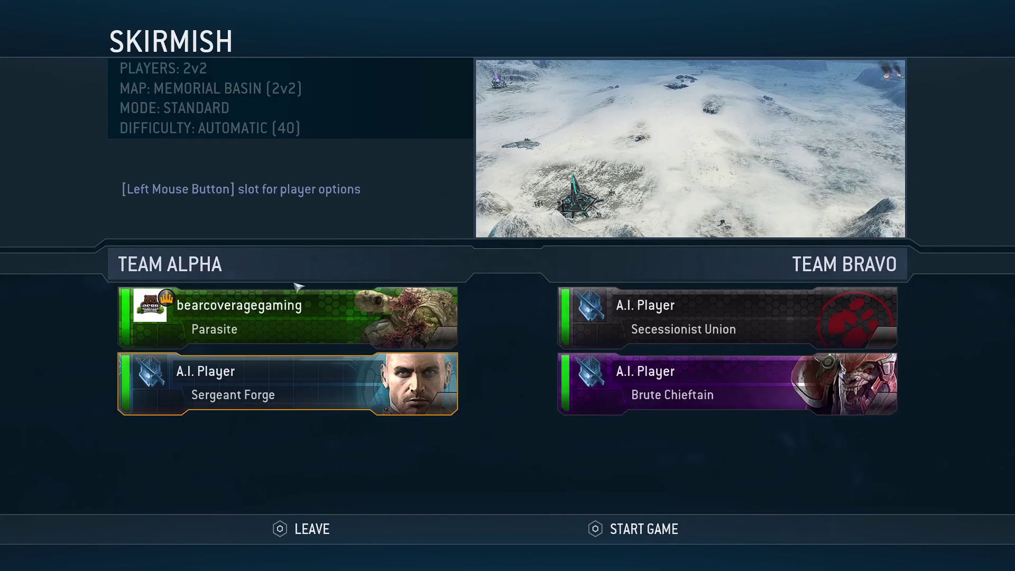
Step: Choose the Secessionist Union as the player's leader and start the 2v2 skirmish on Memorial Basin
{"action": "left_click", "coordinate": [259, 323]}
{"action": "left_click", "coordinate": [596, 247]}
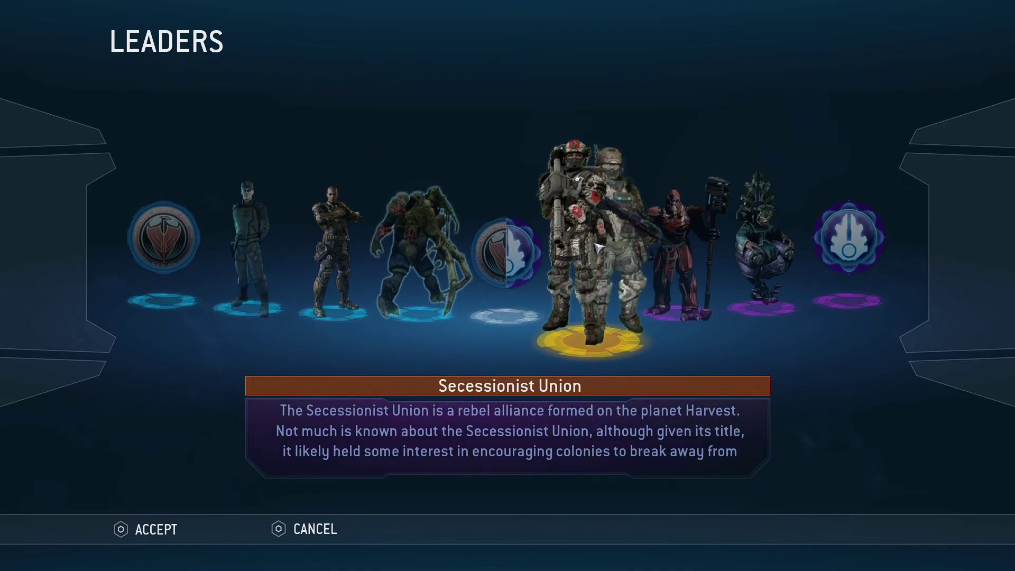
{"action": "left_click", "coordinate": [176, 534]}
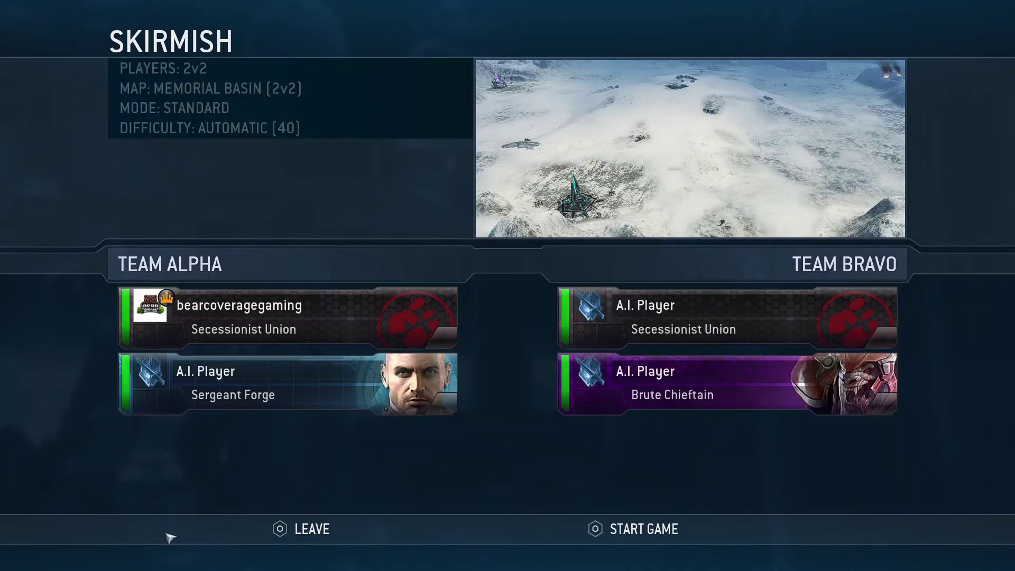
{"action": "left_click", "coordinate": [627, 534]}
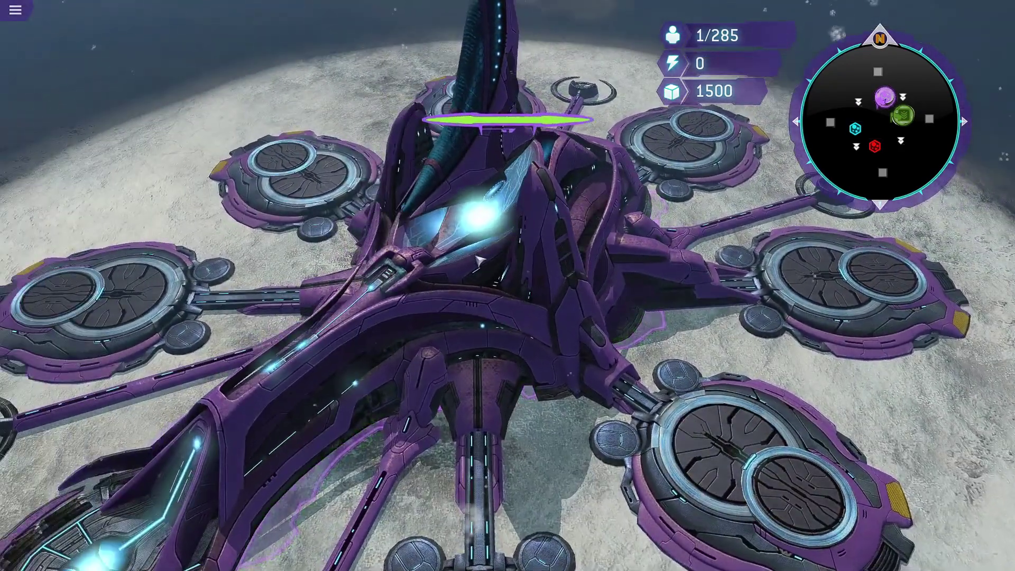
Step: Queue eight Rebel Infantry squads for training at the Citadel
{"action": "left_click", "coordinate": [478, 257]}
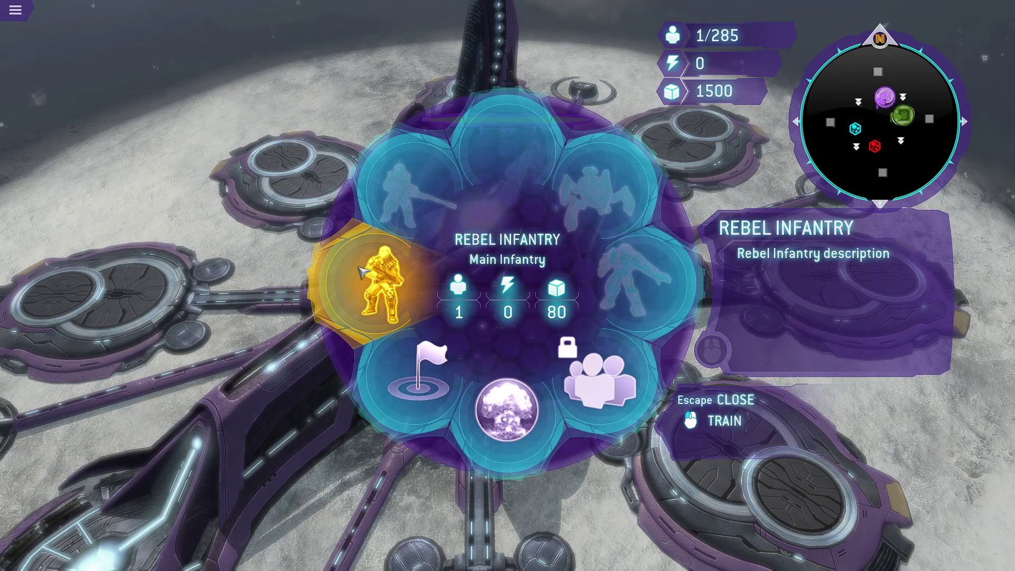
{"action": "left_click", "coordinate": [362, 271]}
{"action": "left_click", "coordinate": [361, 271]}
{"action": "left_click", "coordinate": [361, 271]}
{"action": "left_click", "coordinate": [360, 272]}
{"action": "left_click", "coordinate": [359, 273]}
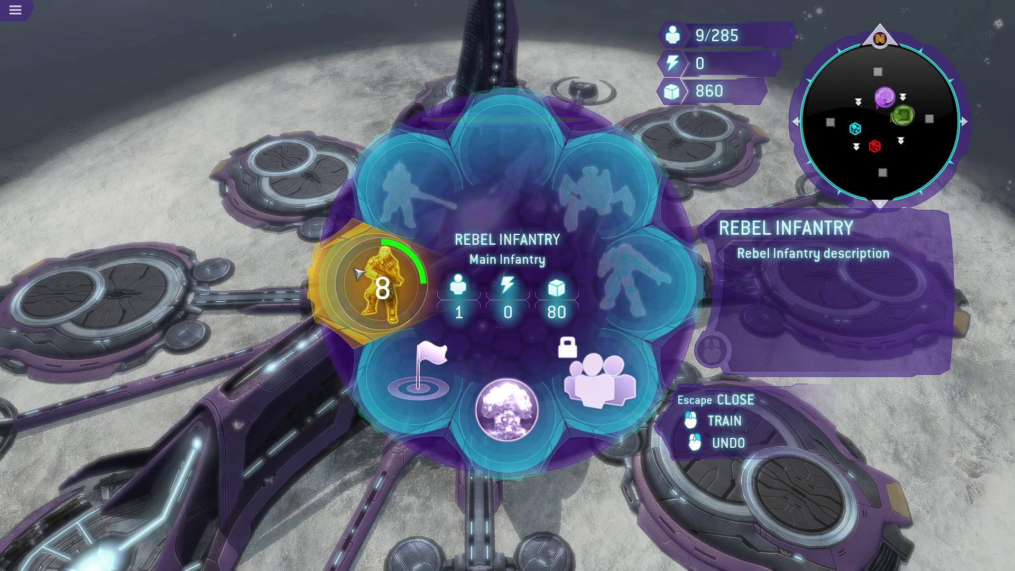
{"action": "key", "text": "Escape"}
Step: Construct a Warehouse on the Citadel's front build slot and a Factory on the neighbouring slot
{"action": "key", "text": "s"}
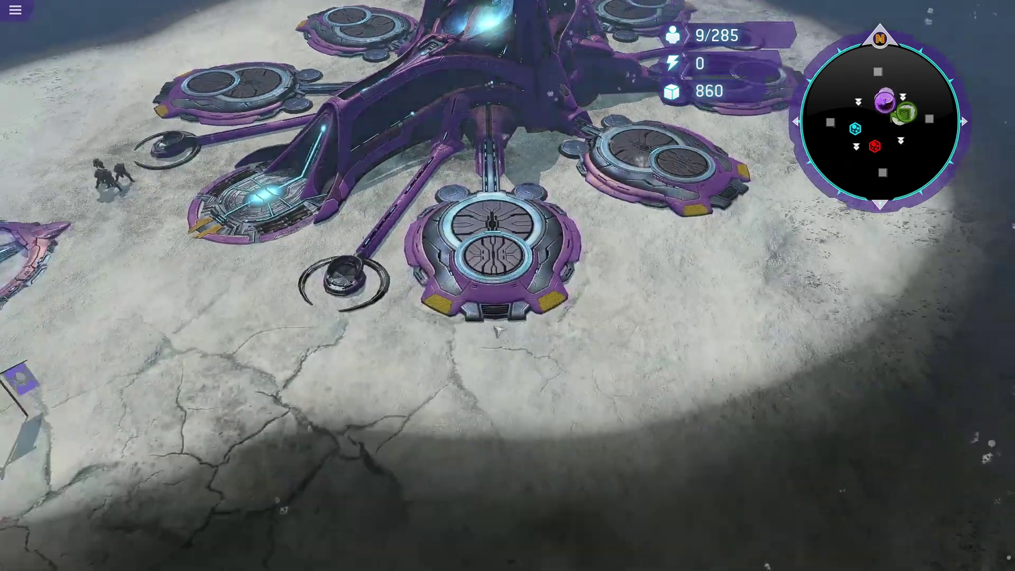
{"action": "left_click", "coordinate": [494, 300]}
{"action": "left_click", "coordinate": [600, 186]}
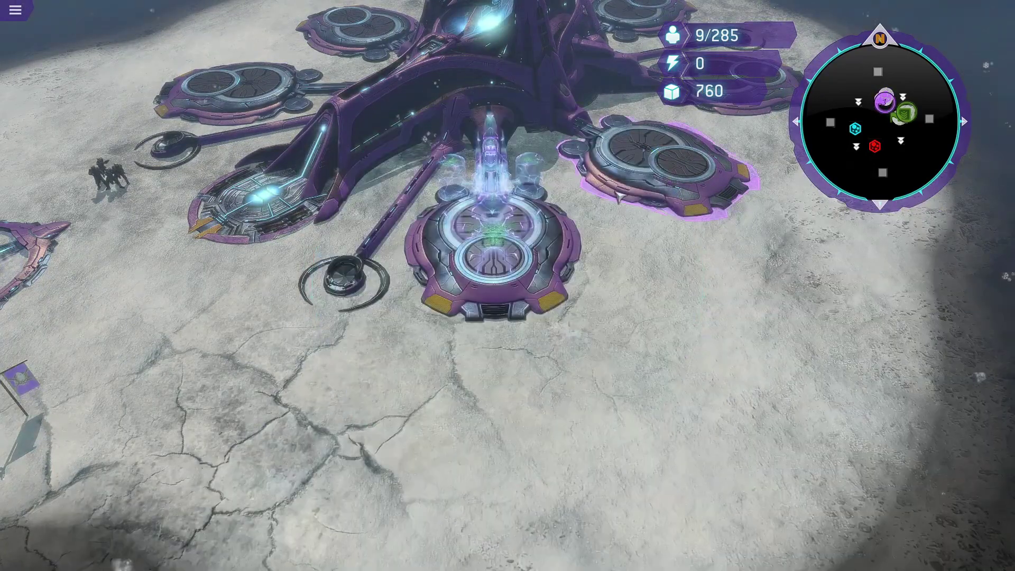
{"action": "scroll", "coordinate": [601, 294], "scroll_direction": "up", "scroll_amount": 3}
{"action": "left_click", "coordinate": [601, 294]}
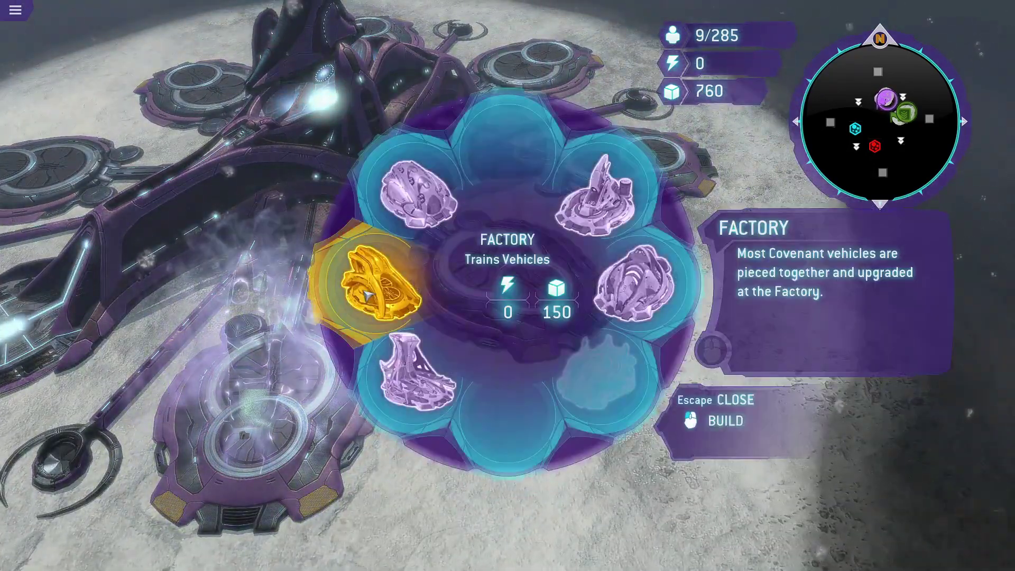
{"action": "left_click", "coordinate": [367, 295]}
Step: Construct two more building types on the next two free slots around the Citadel
{"action": "key", "text": "w"}
{"action": "key", "text": "d"}
{"action": "left_click", "coordinate": [494, 294]}
{"action": "left_click", "coordinate": [388, 371]}
{"action": "key", "text": "w"}
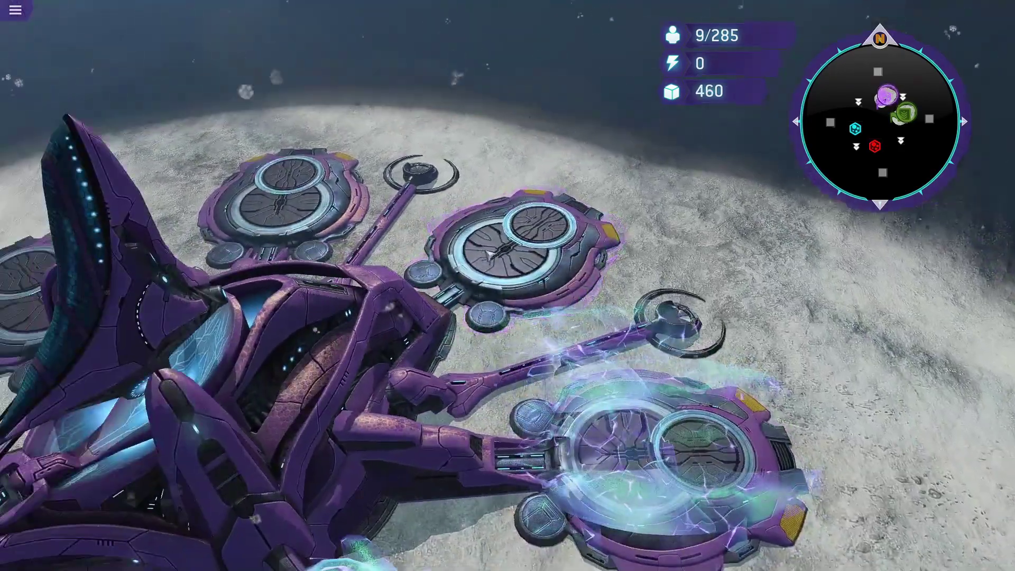
{"action": "left_click", "coordinate": [510, 249]}
{"action": "left_click", "coordinate": [427, 183]}
Step: Construct a Warehouse behind the Citadel and another building on the adjacent free slot
{"action": "left_click", "coordinate": [507, 280]}
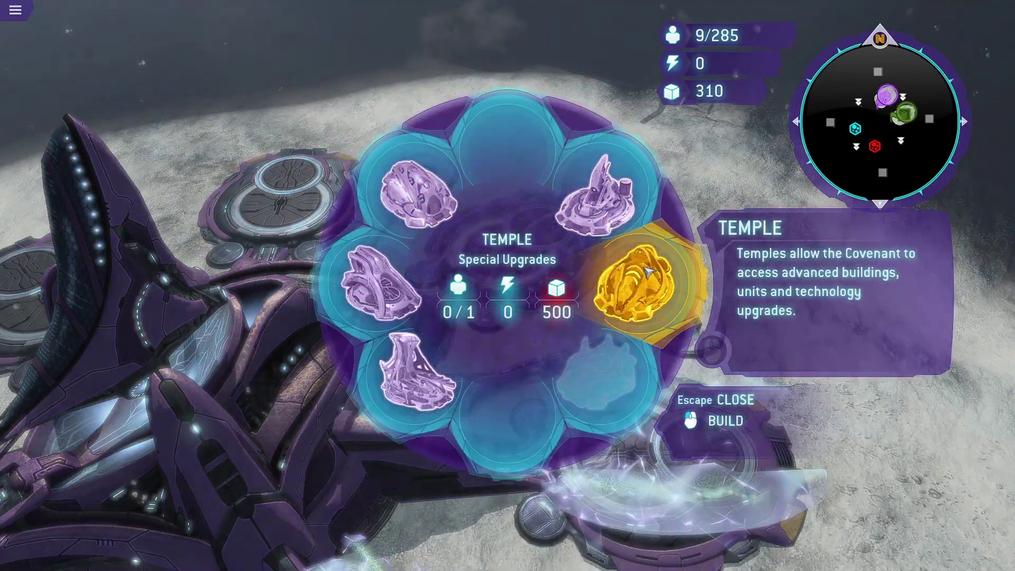
{"action": "left_click", "coordinate": [601, 194]}
{"action": "key", "text": "a"}
{"action": "left_click", "coordinate": [304, 288]}
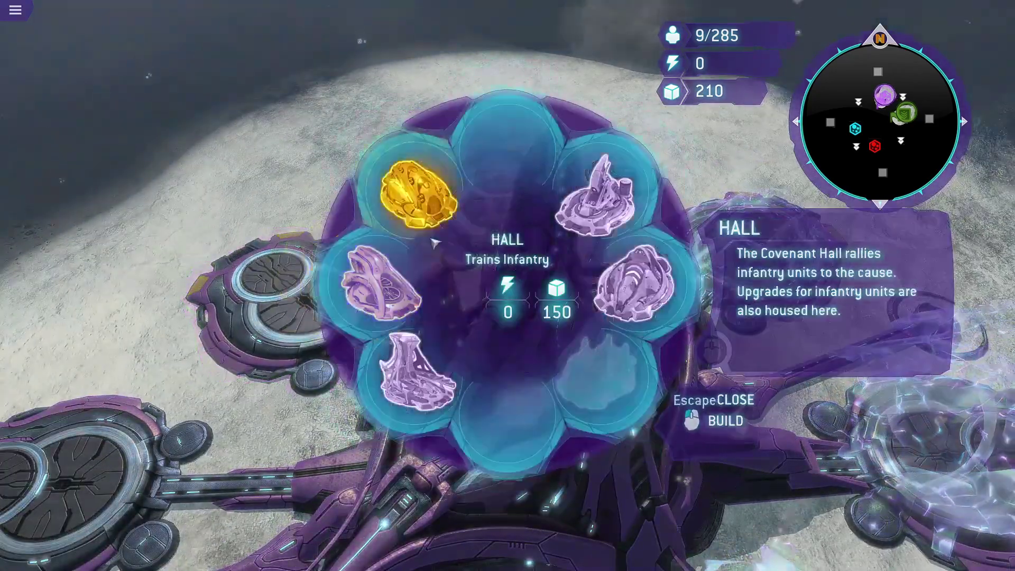
{"action": "left_click", "coordinate": [434, 242]}
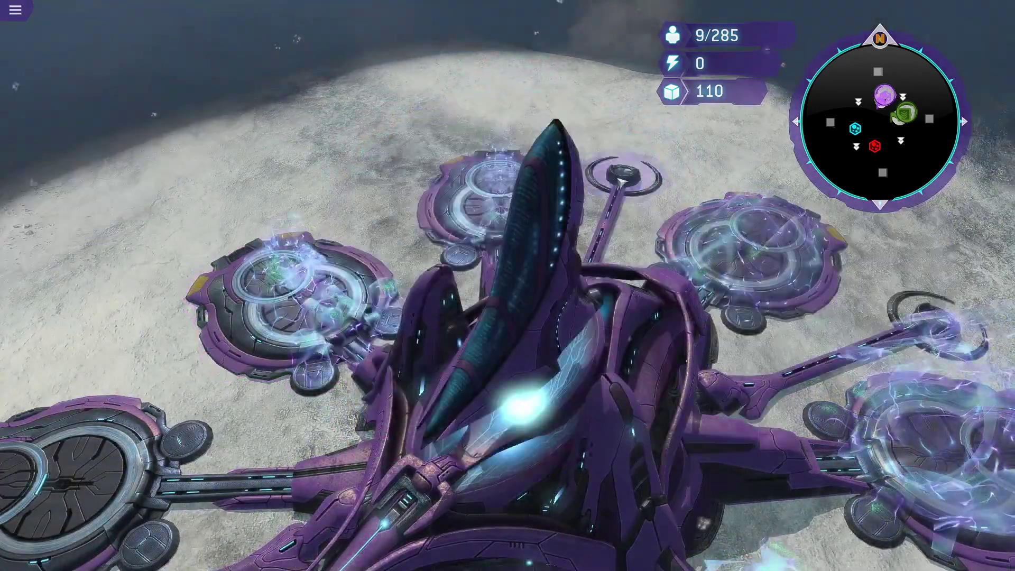
Step: Examine the trained Rebel Infantry squads beside the base and select the crashed Warthog cover nearby
{"action": "key", "text": "s"}
{"action": "key", "text": "a"}
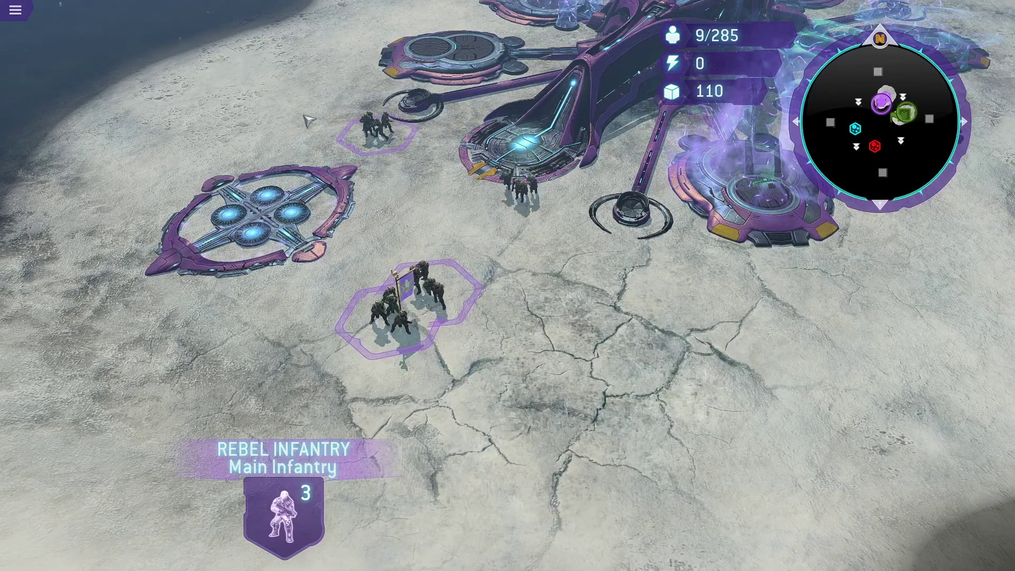
{"action": "key", "text": "s"}
{"action": "scroll", "coordinate": [423, 308], "scroll_direction": "down", "scroll_amount": 2}
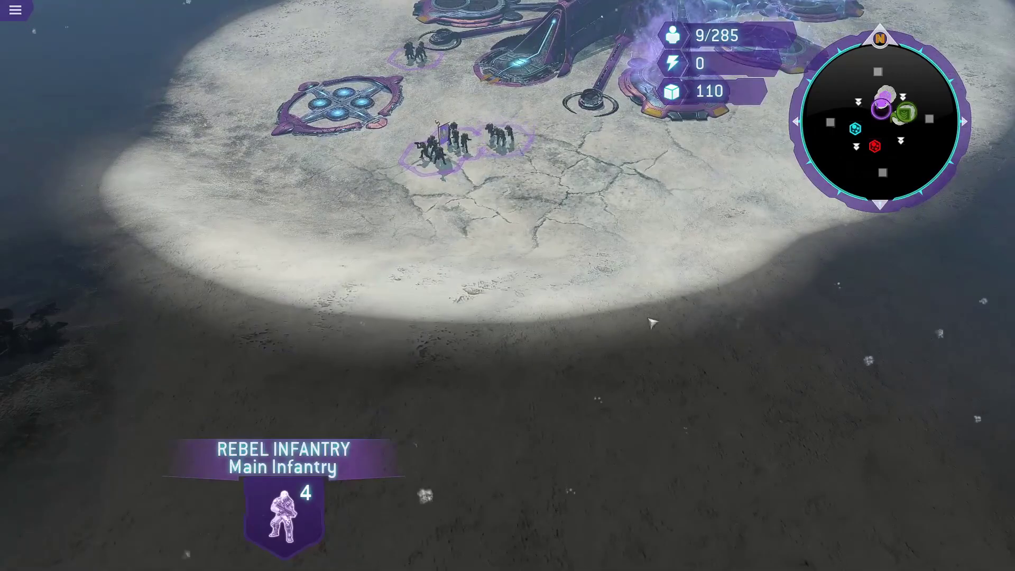
{"action": "key", "text": "a"}
{"action": "left_click", "coordinate": [255, 346]}
Step: View the Citadel's unit training options and its Rebel Infantry queue
{"action": "key", "text": "w"}
{"action": "key", "text": "d"}
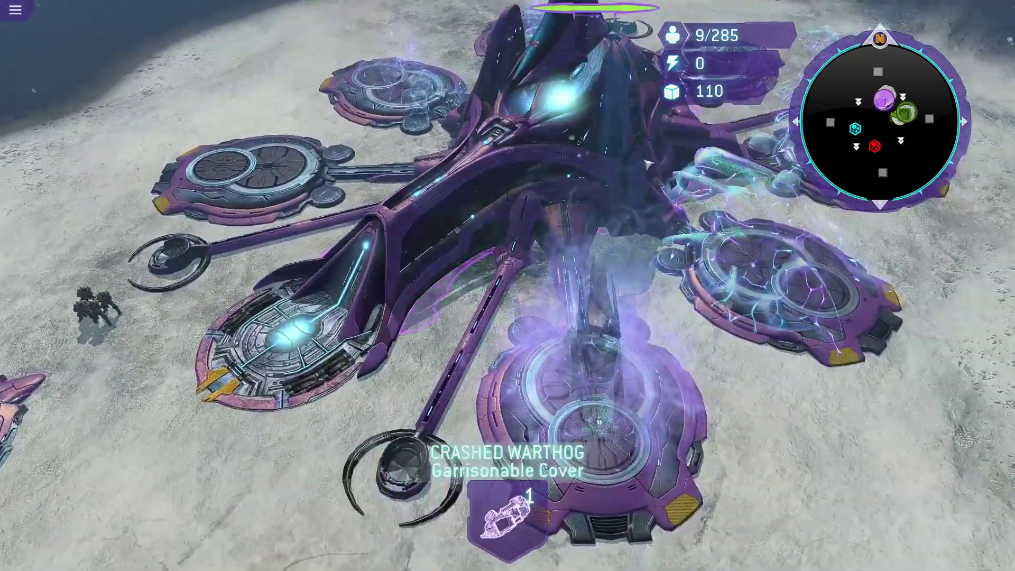
{"action": "scroll", "coordinate": [531, 265], "scroll_direction": "up", "scroll_amount": 2}
{"action": "left_click", "coordinate": [534, 267]}
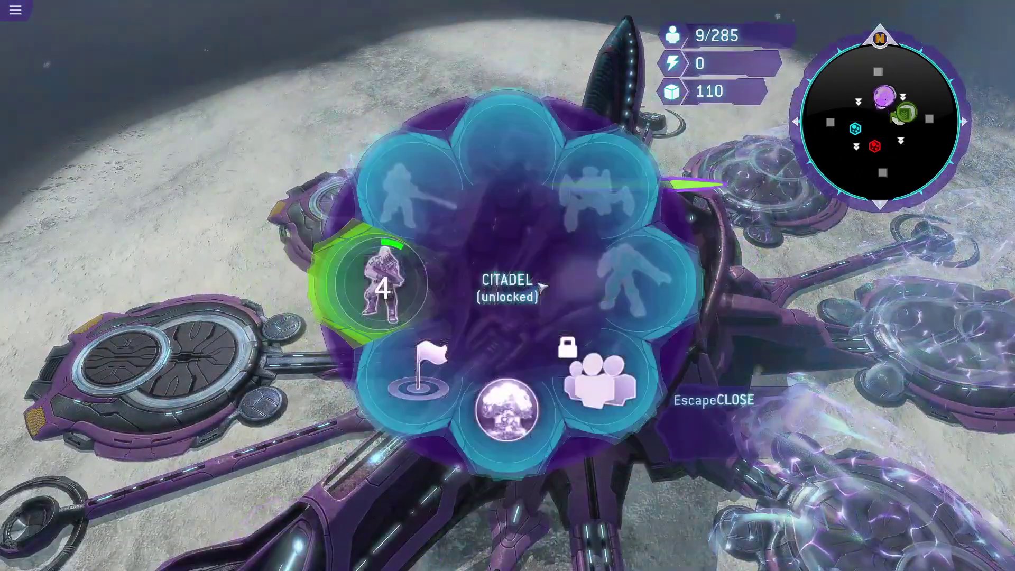
{"action": "key", "text": "Escape"}
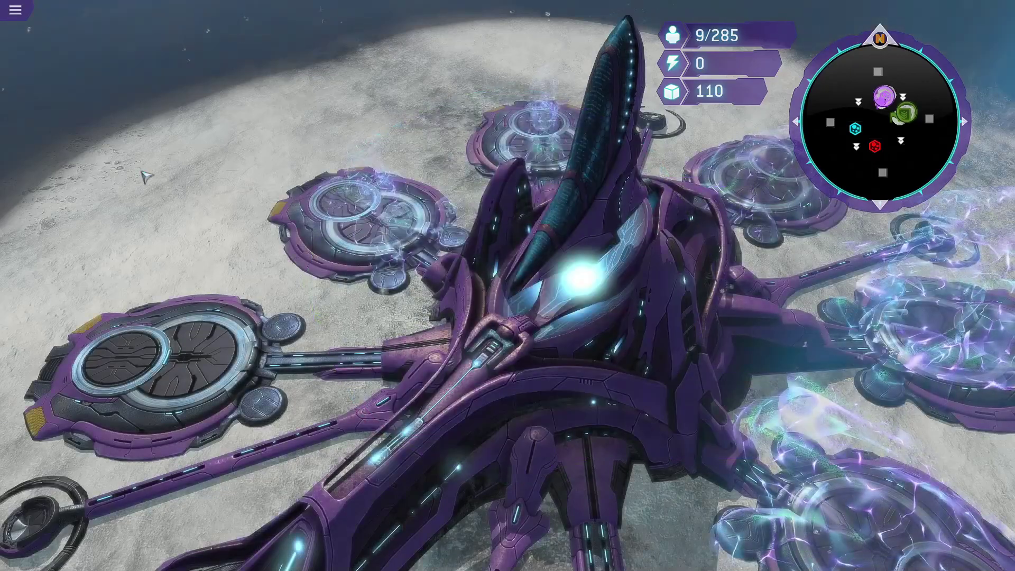
Step: Select the Rebel Infantry squads gathered around the rally flag in front of the base
{"action": "key", "text": "s"}
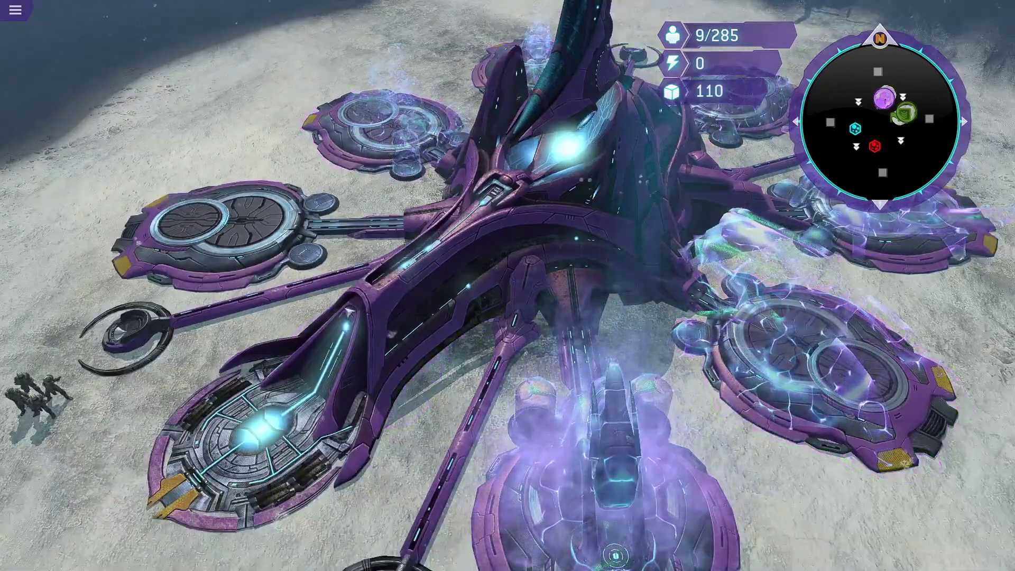
{"action": "key", "text": "d"}
{"action": "key", "text": "w"}
{"action": "key", "text": "s"}
{"action": "key", "text": "a"}
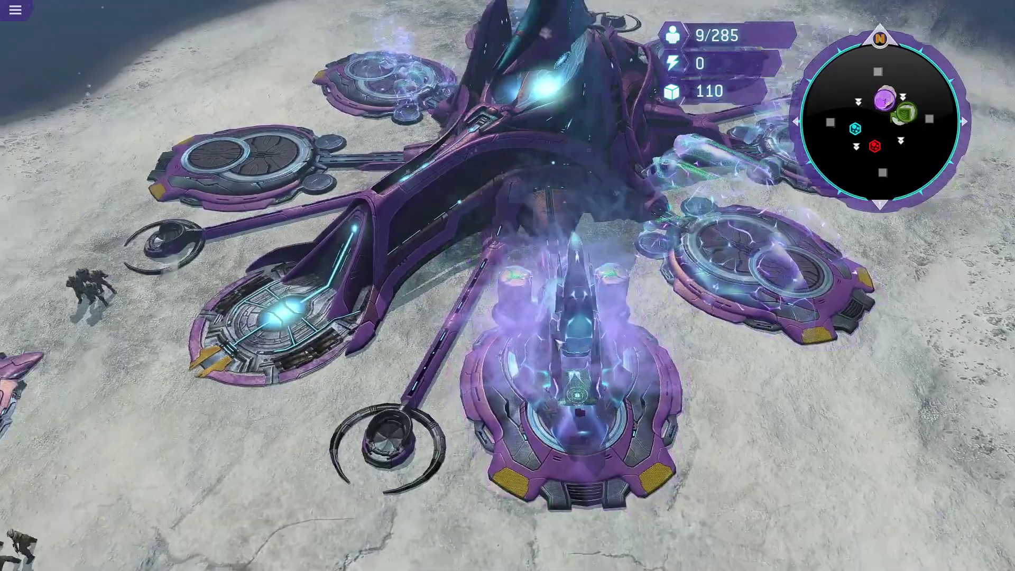
{"action": "key", "text": "s"}
{"action": "key", "text": "a"}
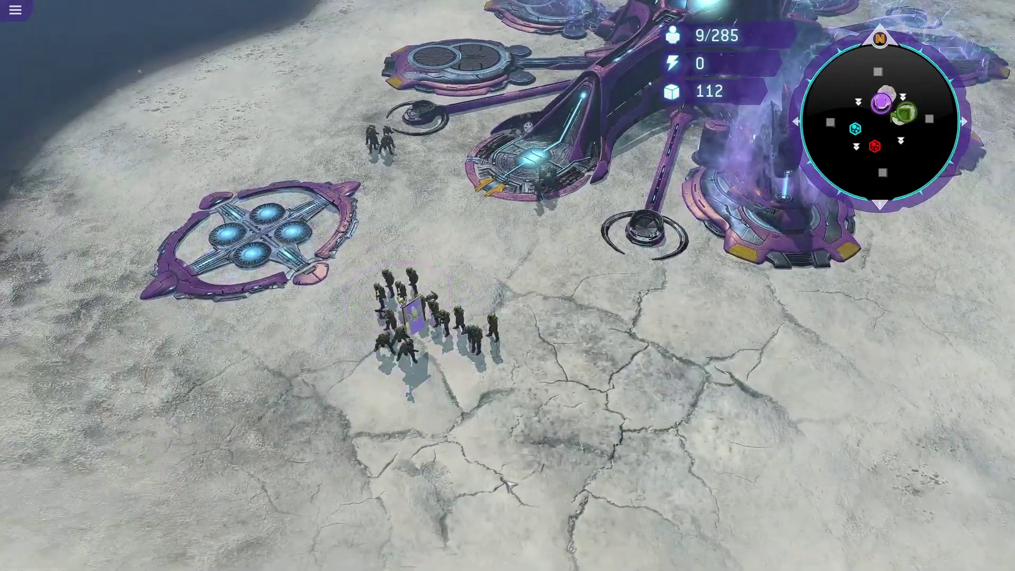
{"action": "left_click_drag", "start_coordinate": [506, 482], "coordinate": [390, 102]}
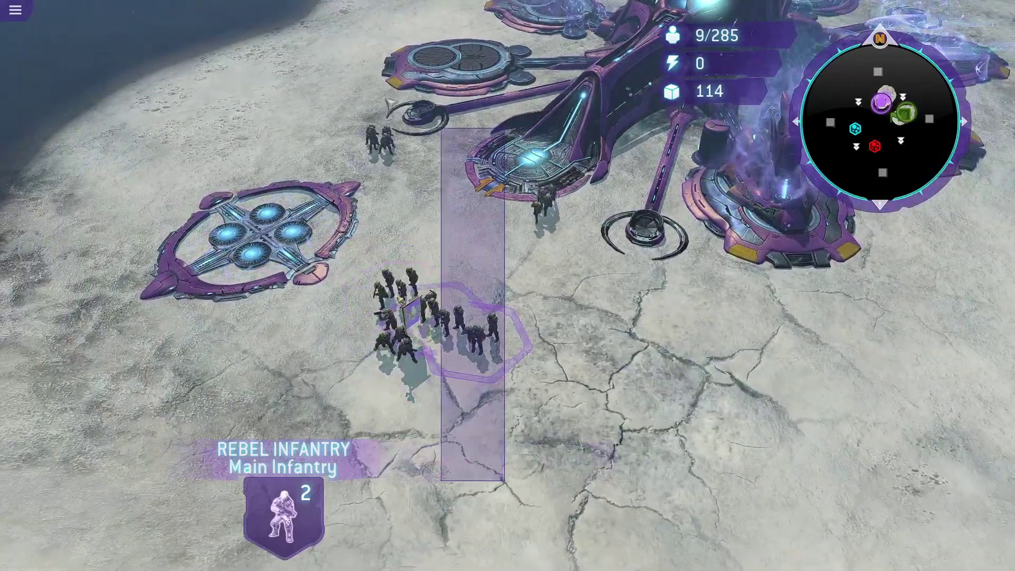